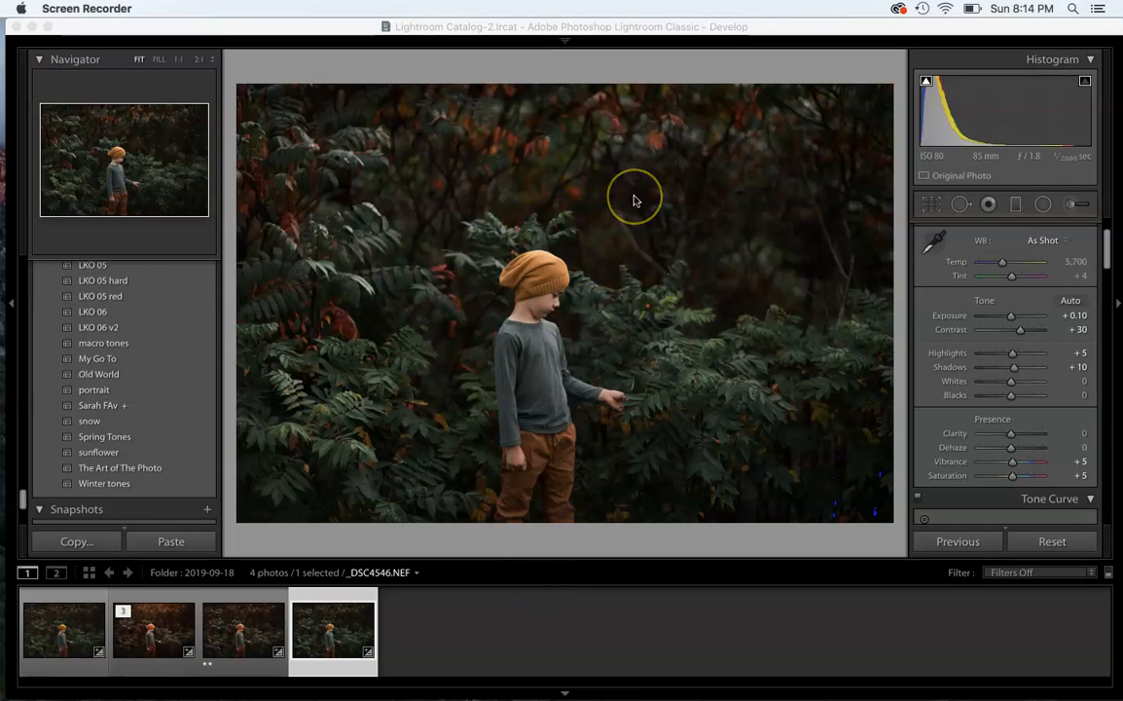
# Step: Compare the finished autumn edit _DSC4546-Edit-2.tif with the unedited _DSC4546.NEF
pyautogui.click(151, 647)
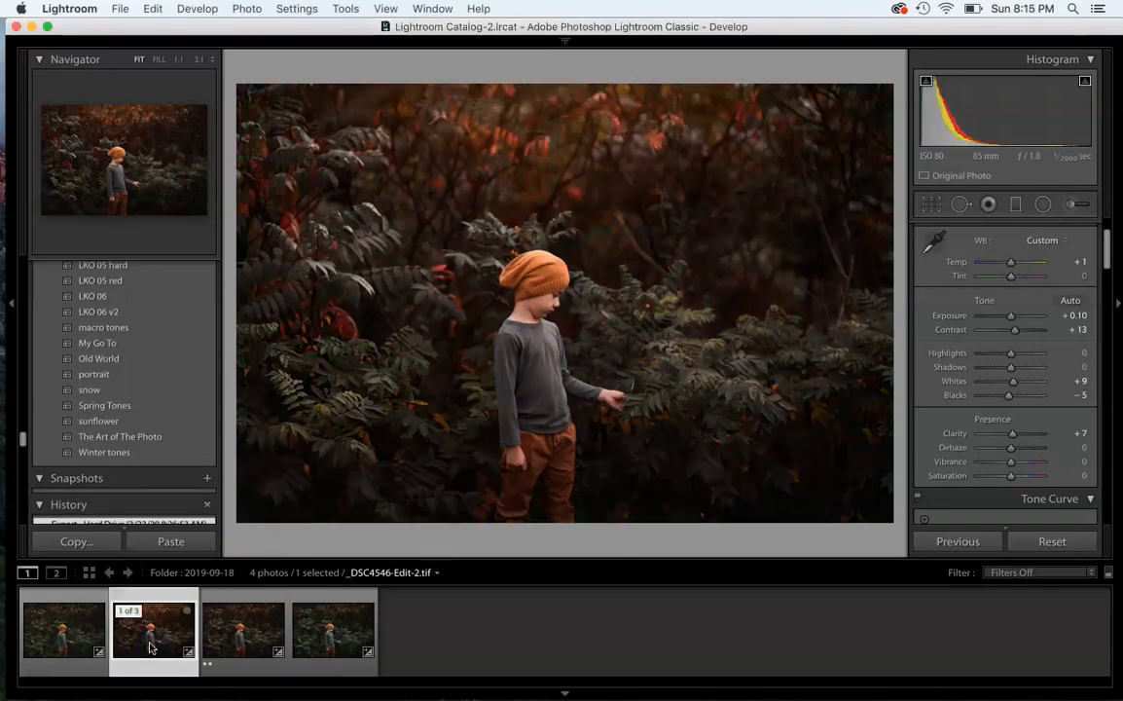
pyautogui.click(331, 637)
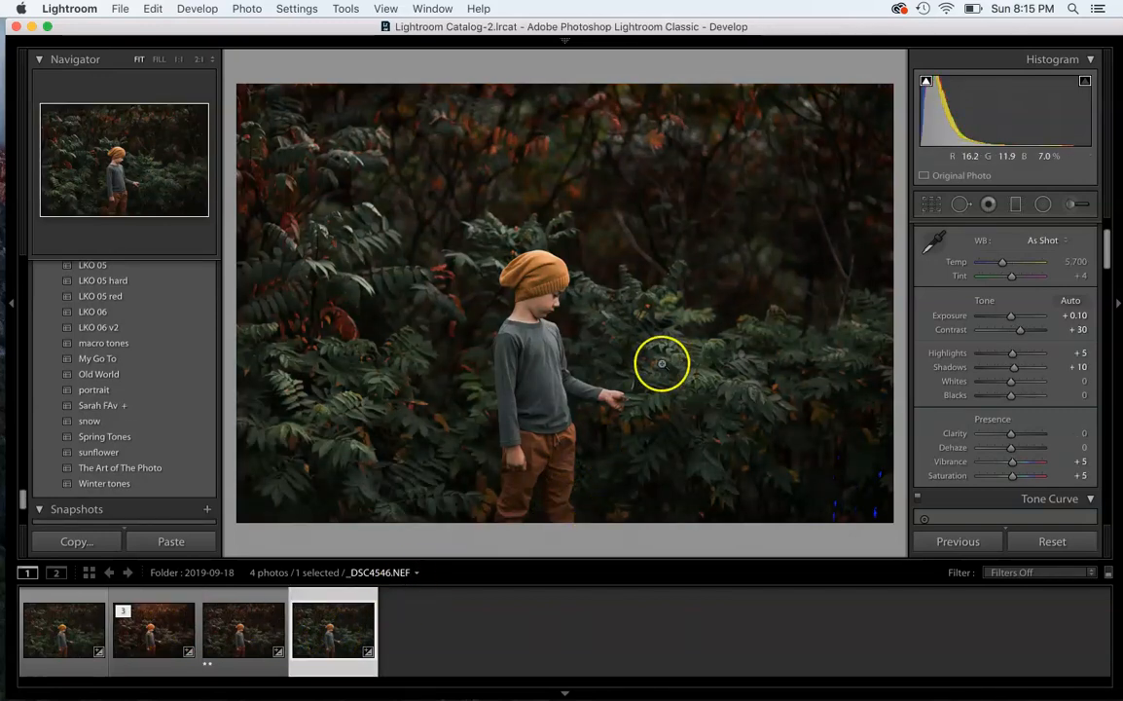
pyautogui.click(657, 289)
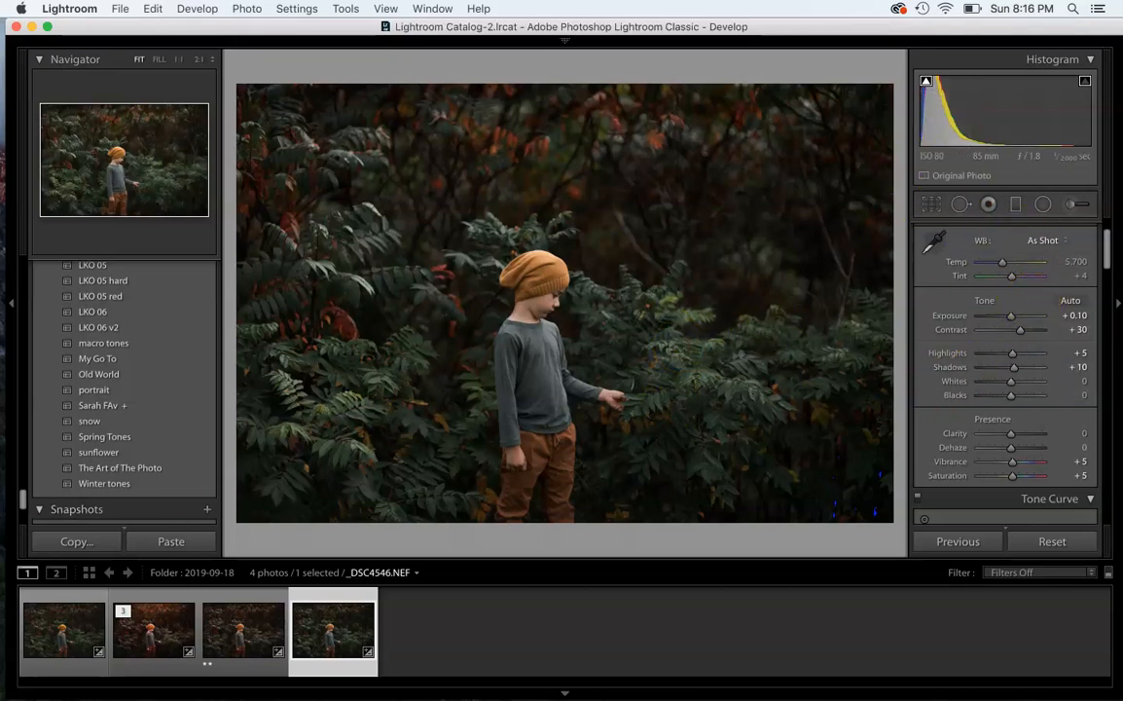
# Step: Open _DSC4546.NEF from Lightroom for editing in Adobe Photoshop CC 2018
pyautogui.moveTo(21, 499); pyautogui.dragTo(44, 265)
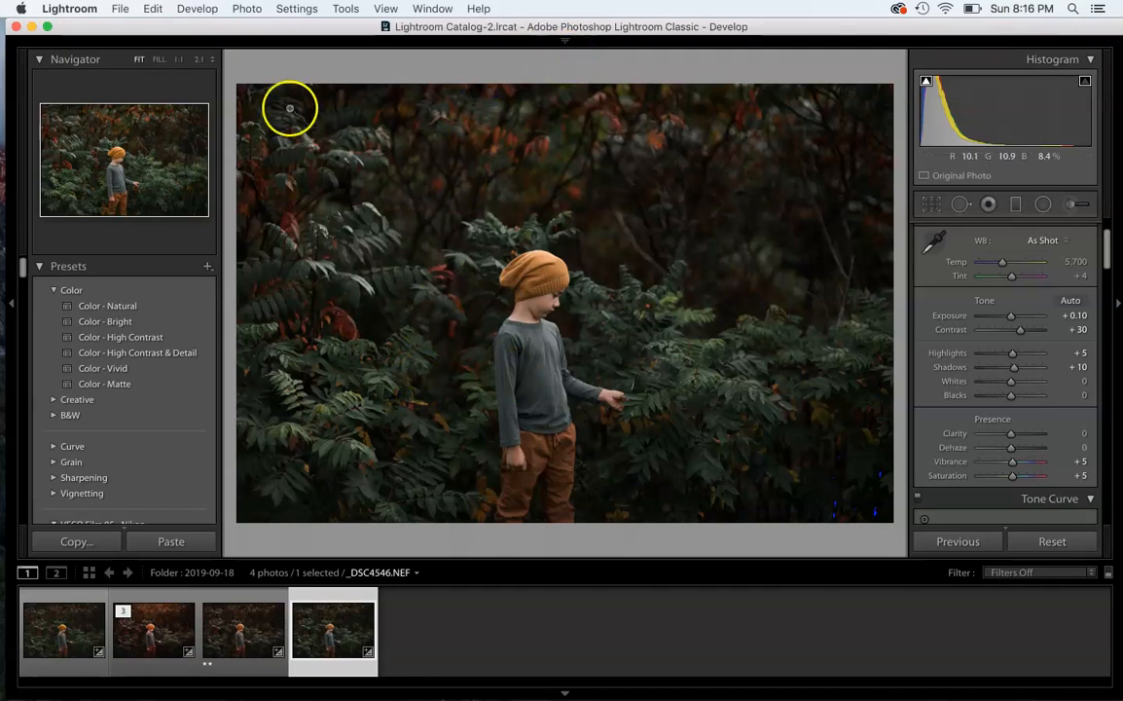
pyautogui.click(252, 10)
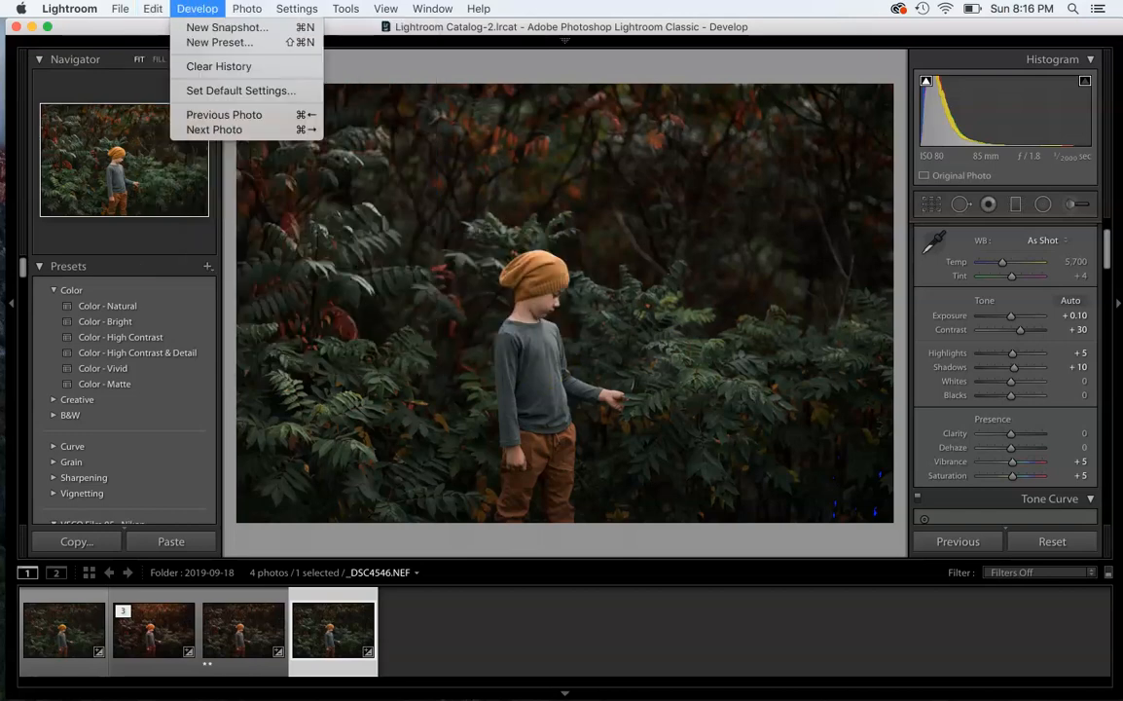
pyautogui.moveTo(292, 90)
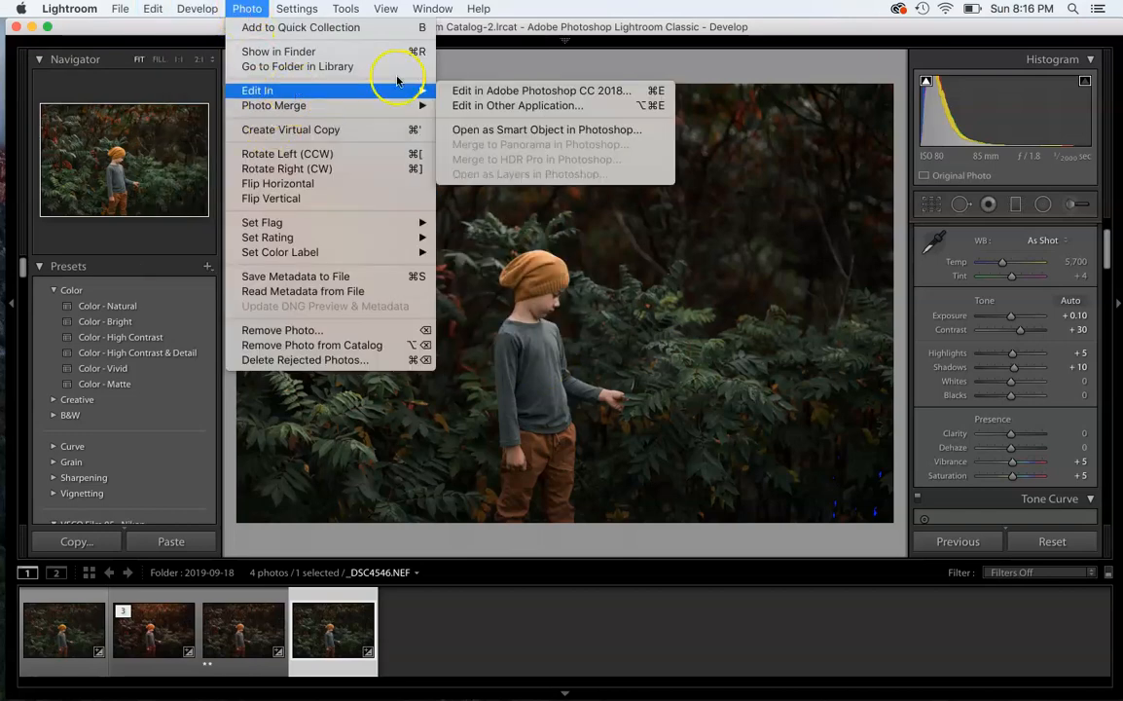
pyautogui.click(476, 92)
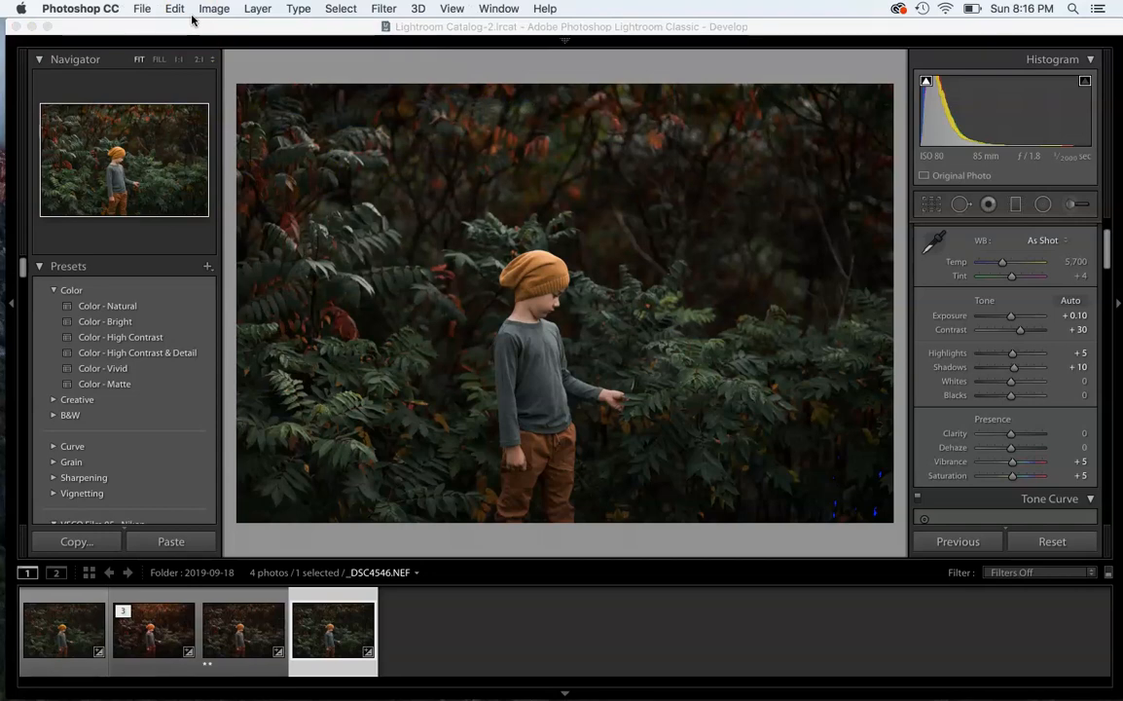
pyautogui.moveTo(756, 681)
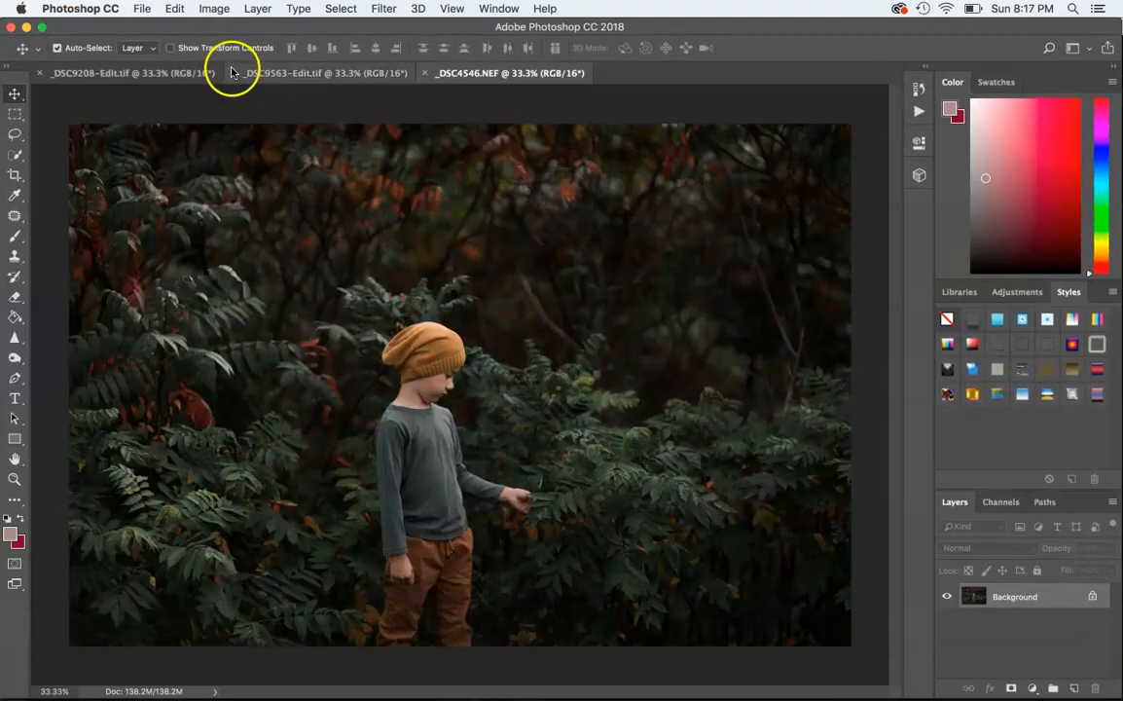
# Step: Close the other open documents, _DSC9208-Edit.tif and _DSC9563-Edit.tif, keeping _DSC4546.NEF open
pyautogui.click(232, 72)
pyautogui.click(38, 74)
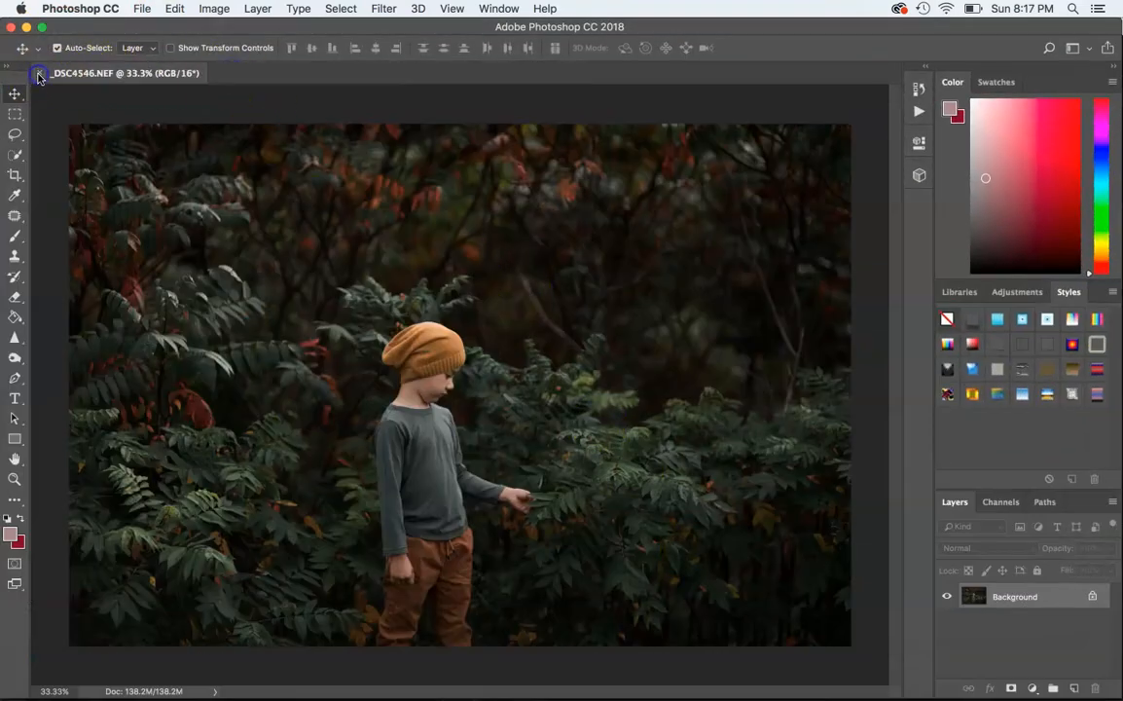
pyautogui.click(413, 154)
# Step: Show the available actions and look through the JD Autumn Tones and JD Dark Splendor sets
pyautogui.click(496, 9)
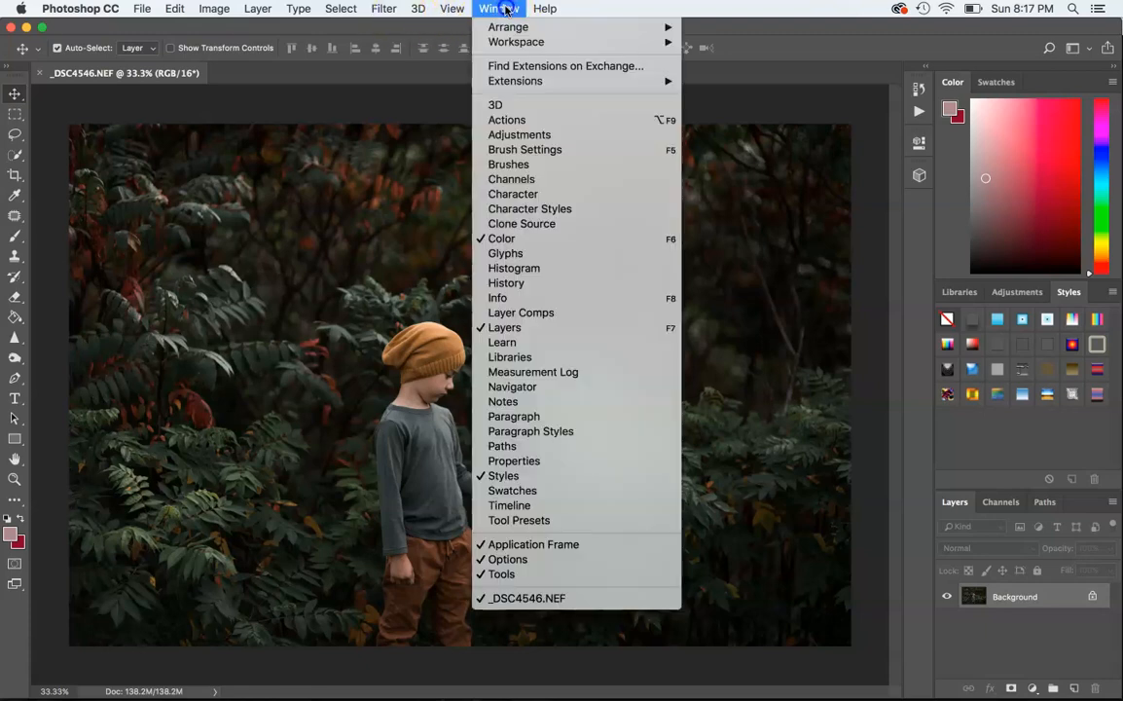
pyautogui.click(503, 119)
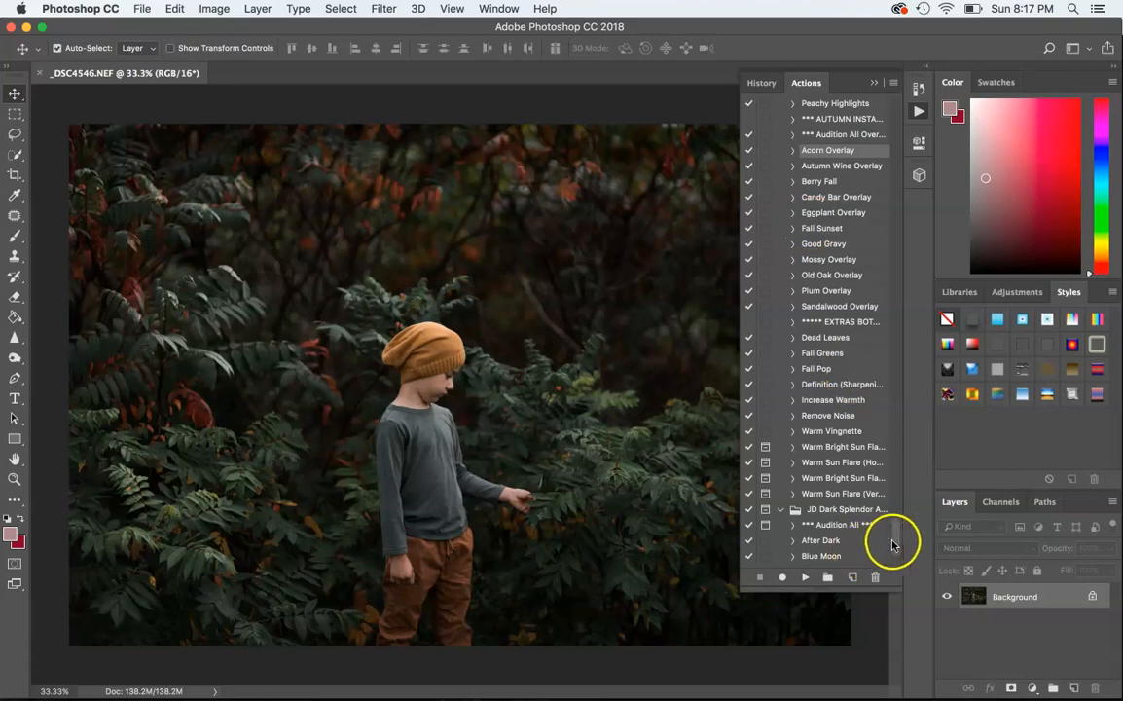
pyautogui.moveTo(898, 534); pyautogui.dragTo(899, 463)
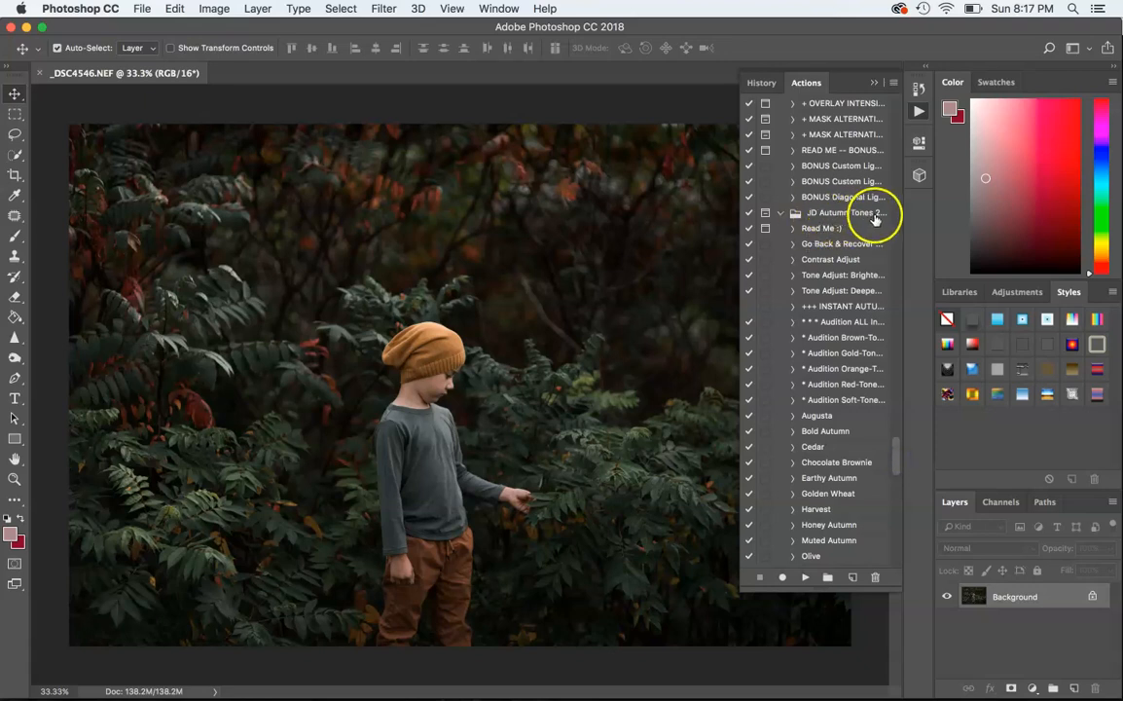
pyautogui.click(898, 457)
pyautogui.moveTo(896, 456)
pyautogui.mouseDown()
pyautogui.moveTo(912, 404)
pyautogui.moveTo(875, 474)
pyautogui.moveTo(876, 527)
pyautogui.mouseUp()
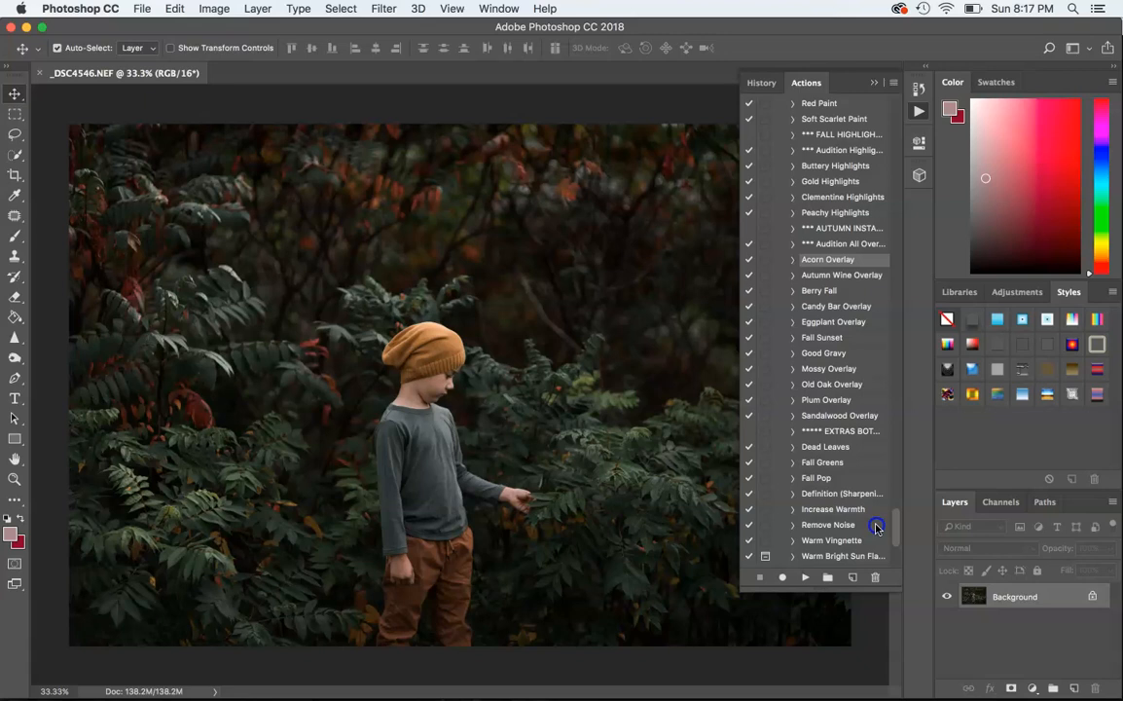
pyautogui.scroll(1, 876, 526)
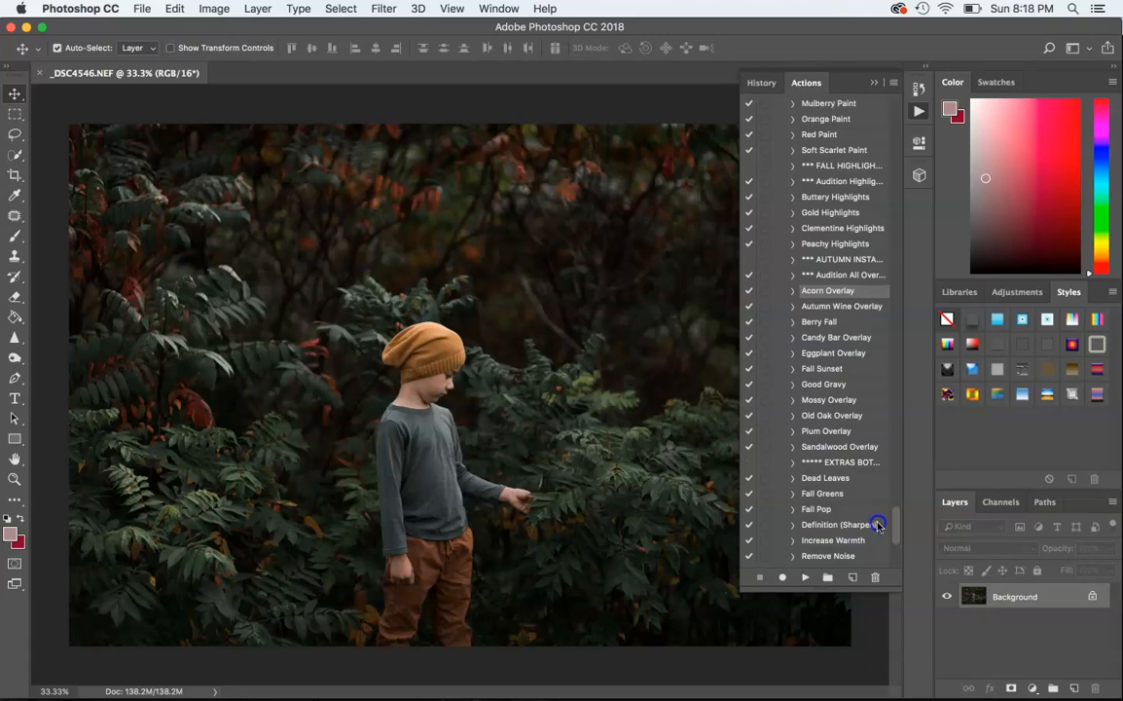
pyautogui.scroll(1, 878, 522)
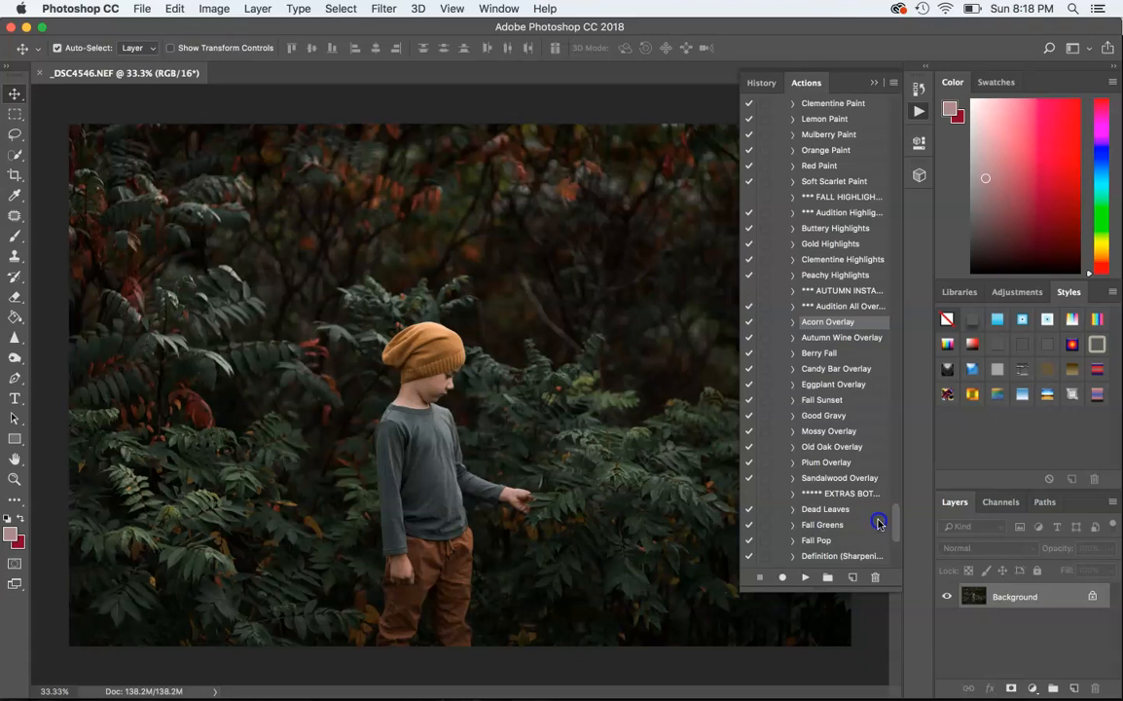
pyautogui.scroll(-3, 879, 523)
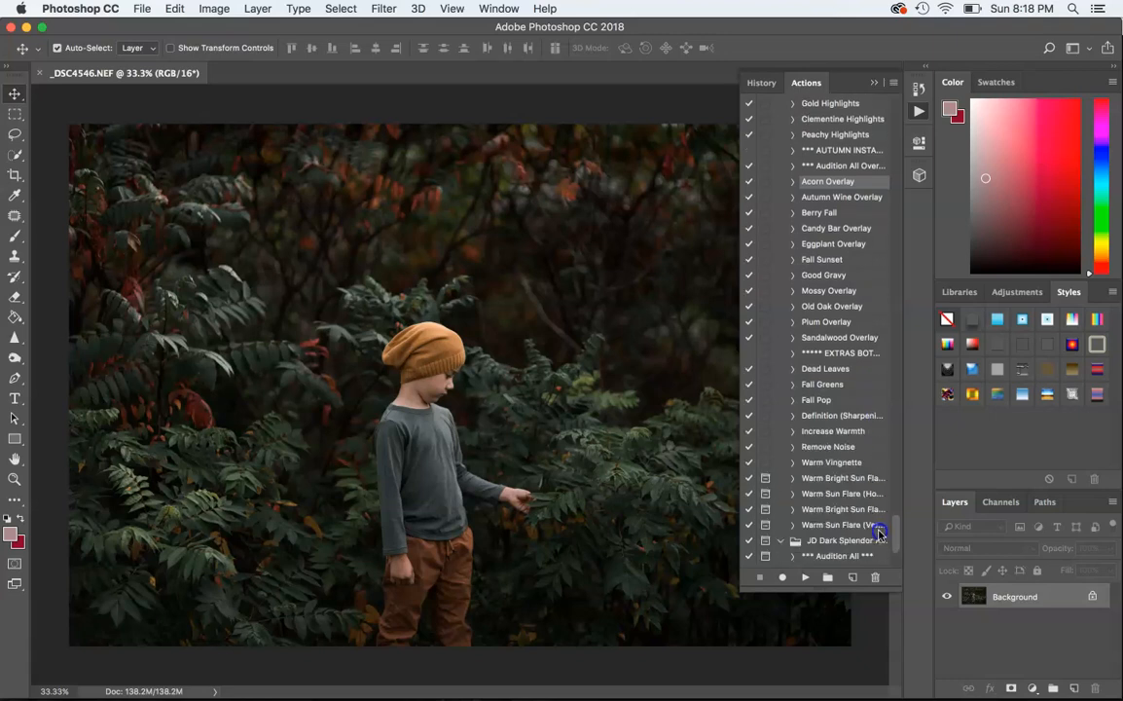
pyautogui.scroll(-1, 878, 534)
pyautogui.scroll(-3, 879, 541)
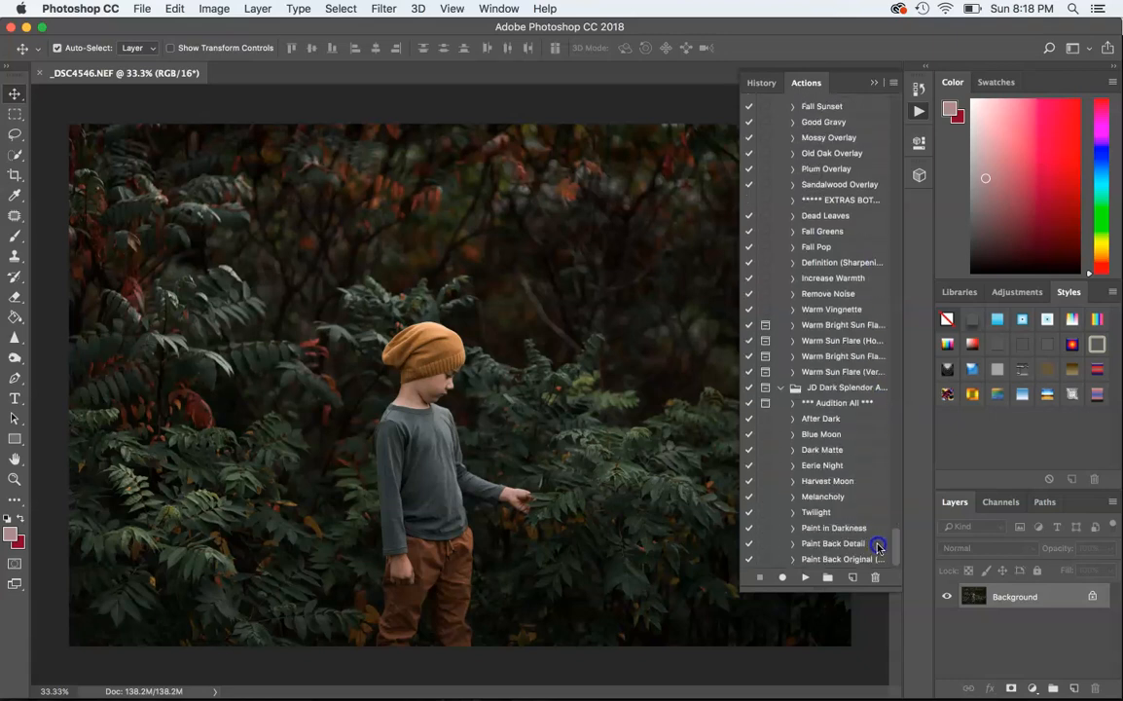
pyautogui.scroll(5, 878, 545)
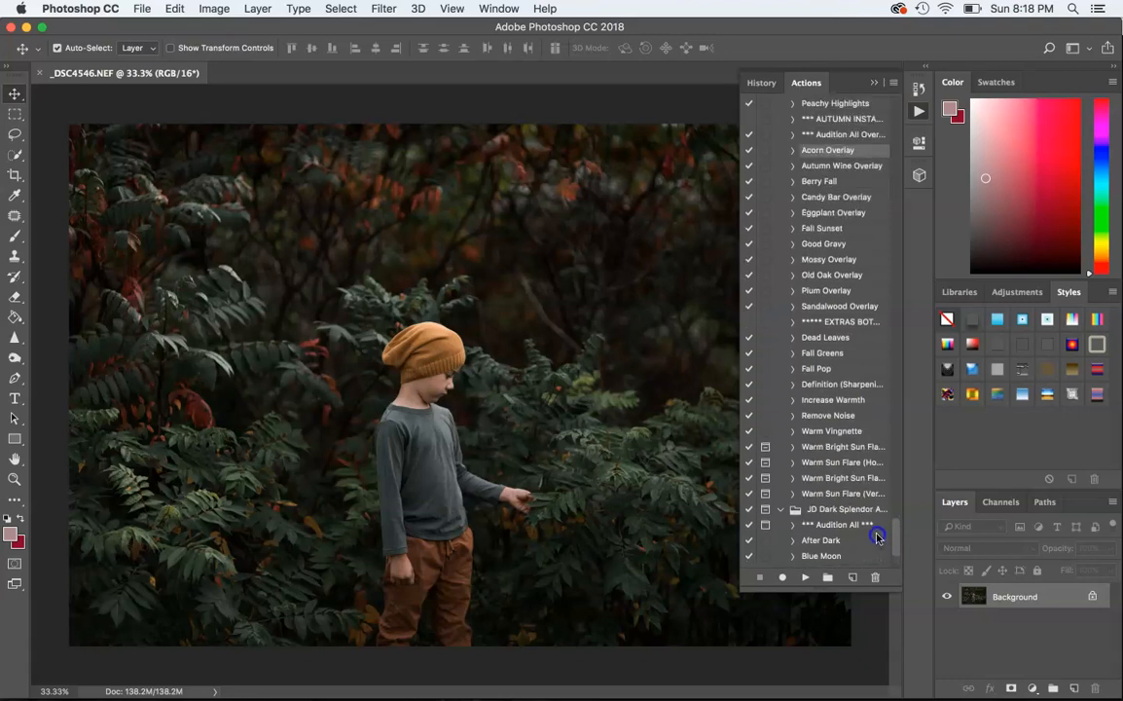
pyautogui.scroll(5, 878, 527)
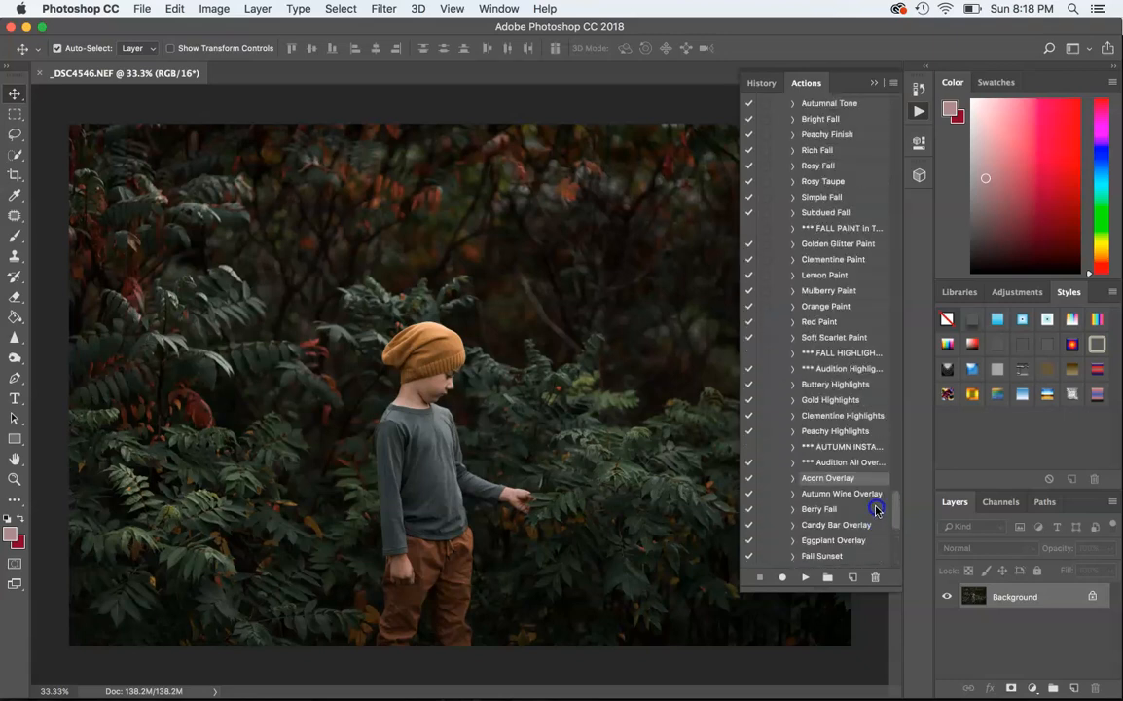
pyautogui.scroll(3, 875, 507)
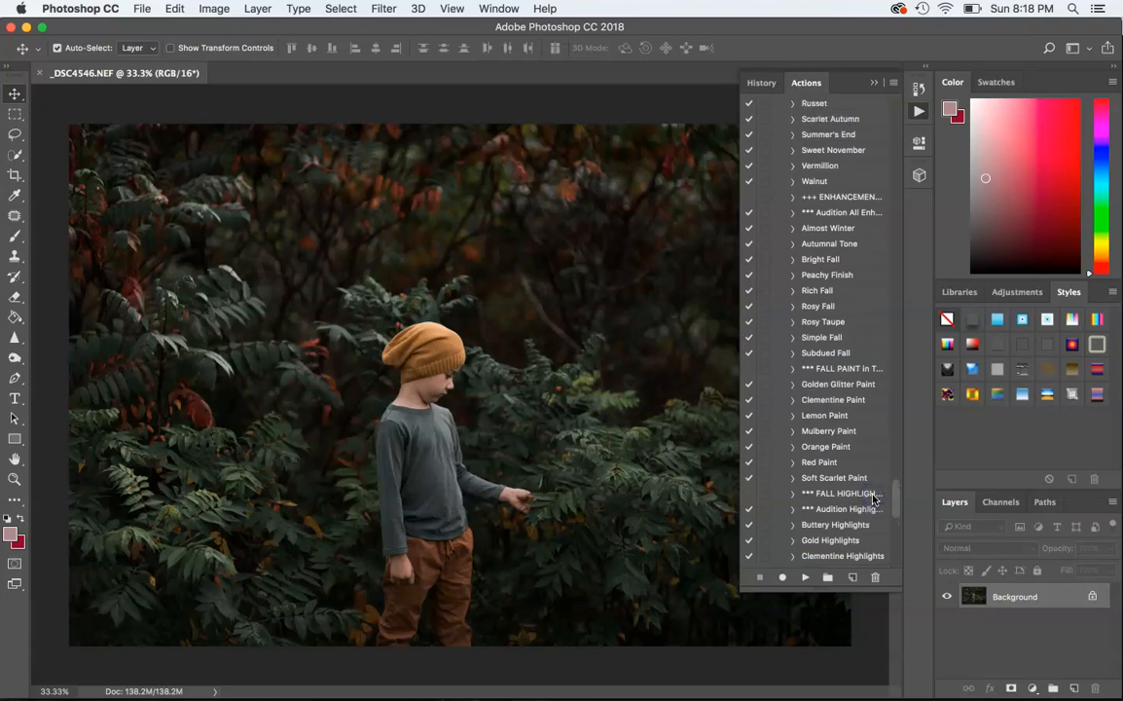
# Step: Run the Summer's End action from the JD Autumn Tones set on the photo and collapse the action list
pyautogui.click(844, 135)
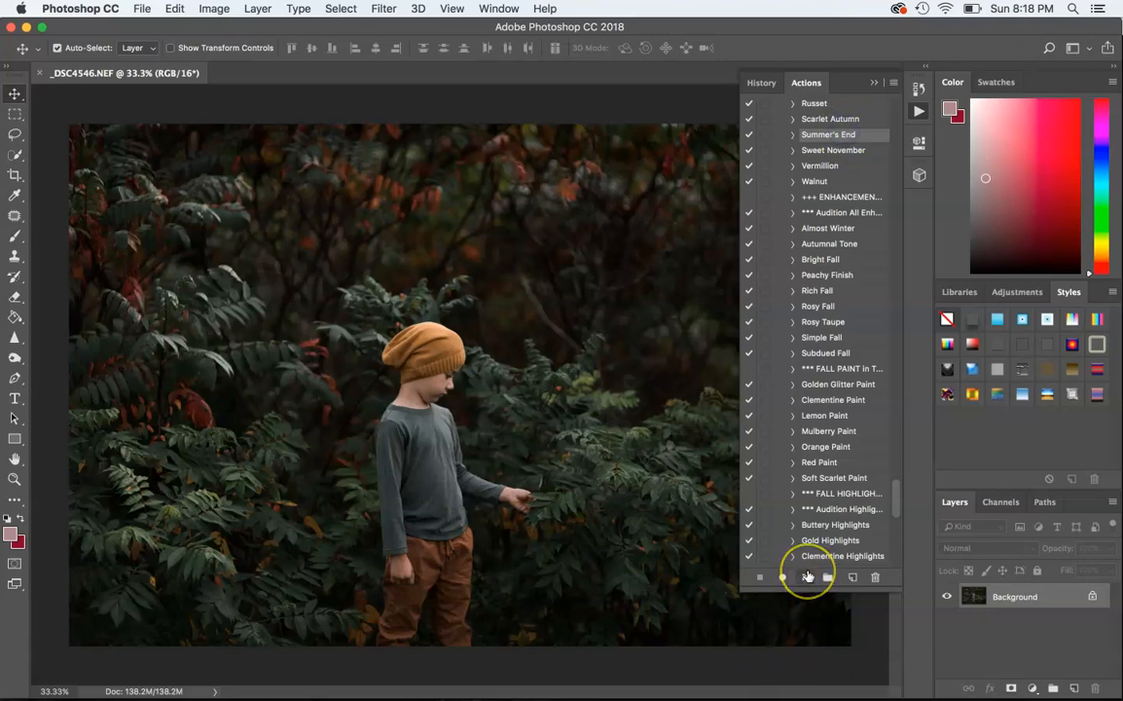
pyautogui.click(806, 577)
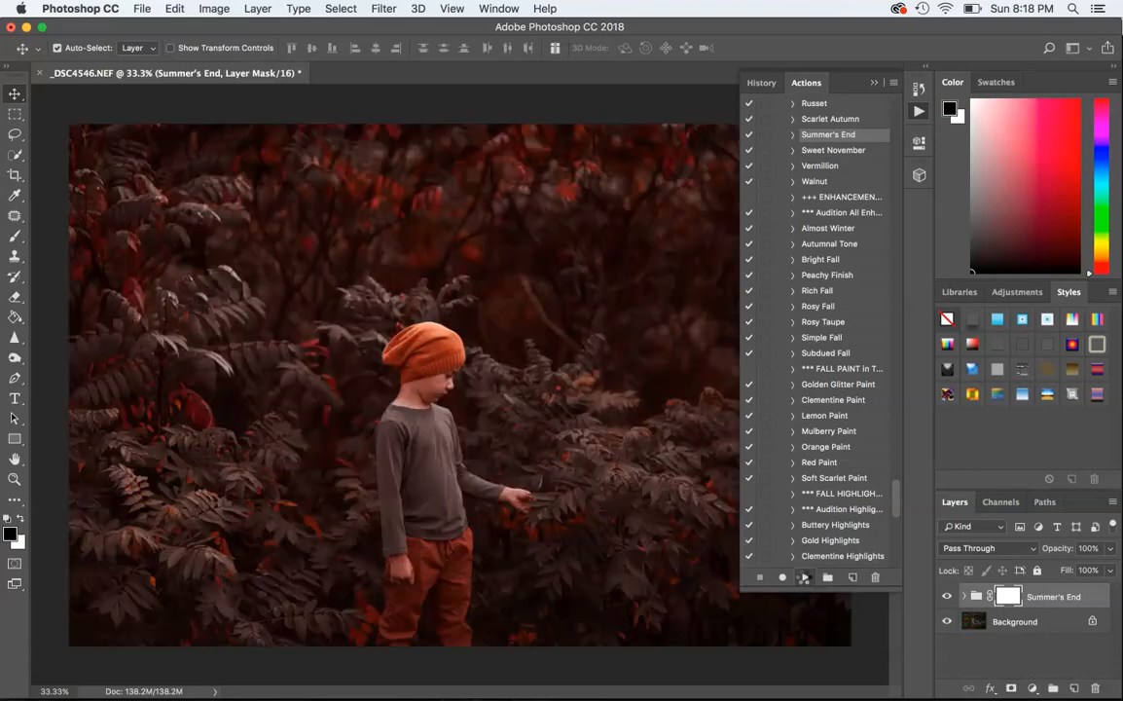
pyautogui.click(874, 86)
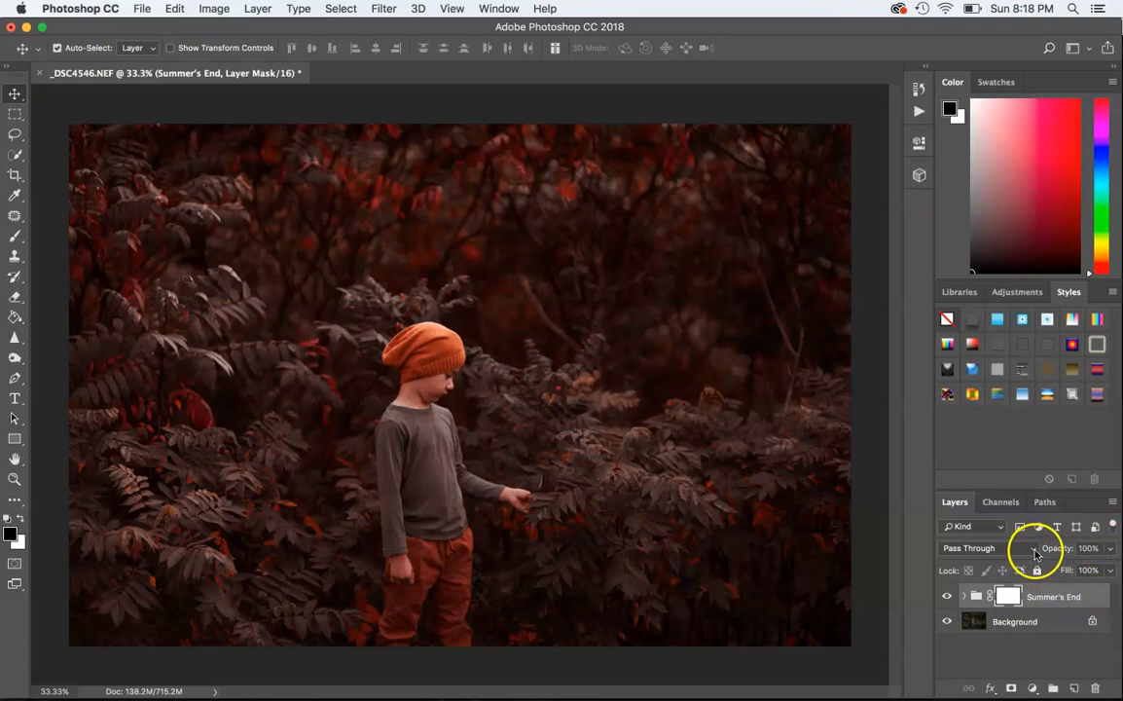
# Step: Lower the opacity of the Summer's End layer group to 49%
pyautogui.click(1111, 551)
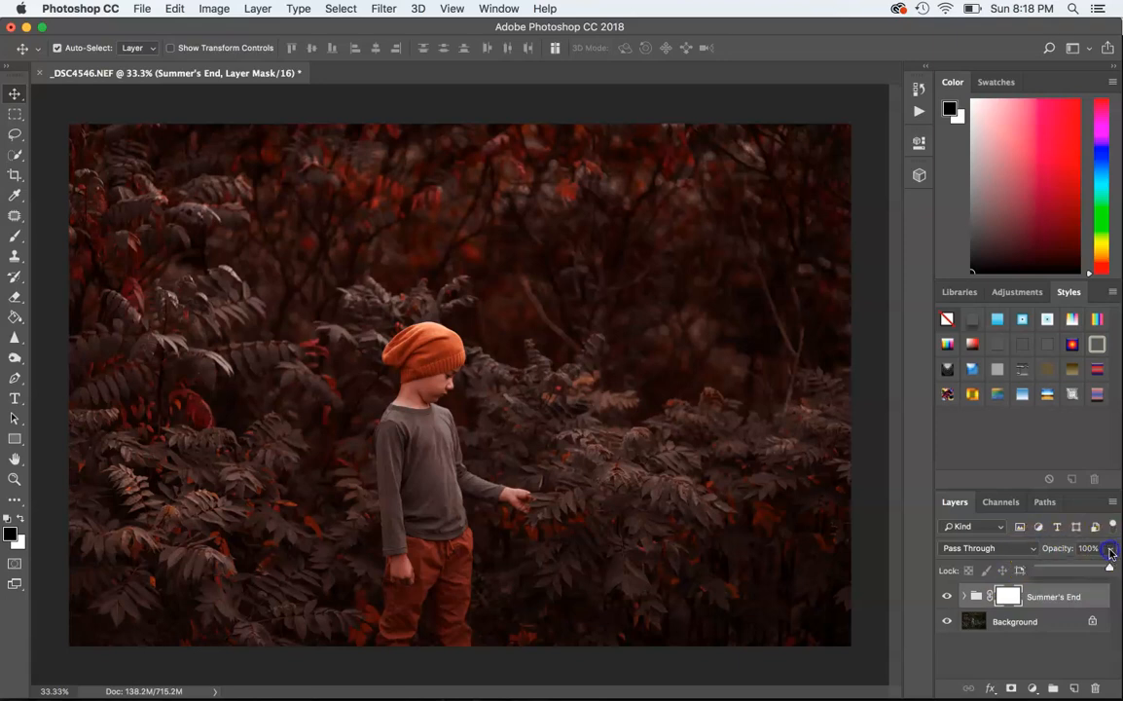
pyautogui.moveTo(1109, 571); pyautogui.dragTo(1066, 572)
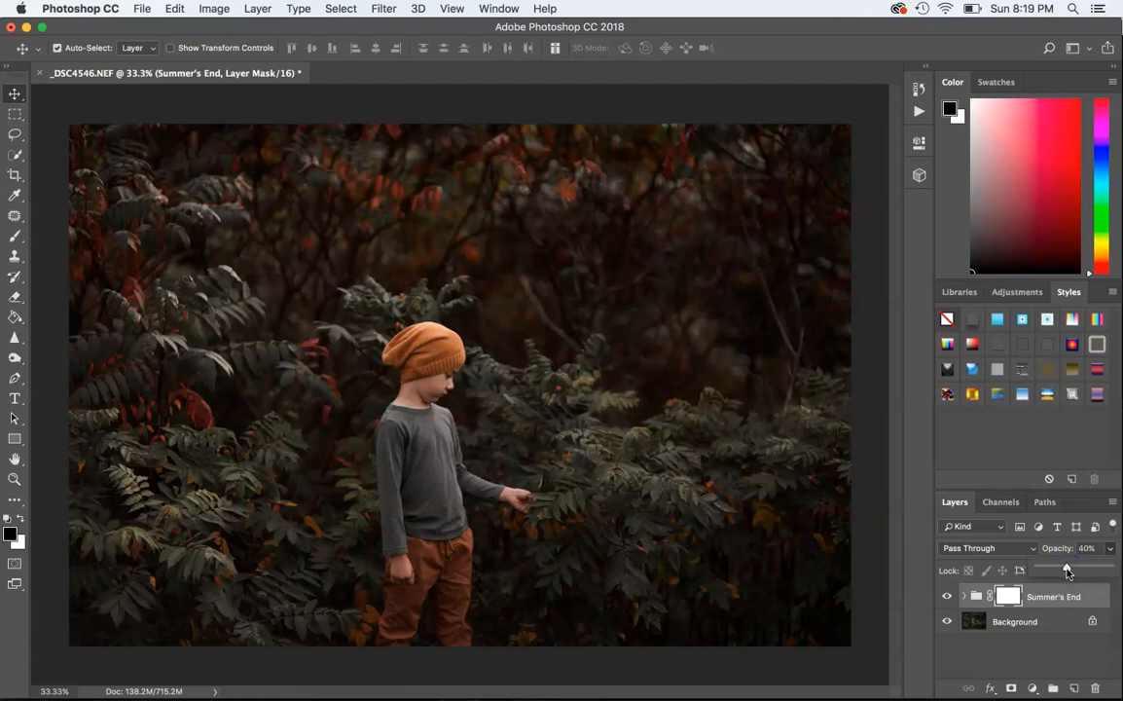
pyautogui.moveTo(1069, 573); pyautogui.dragTo(1071, 573)
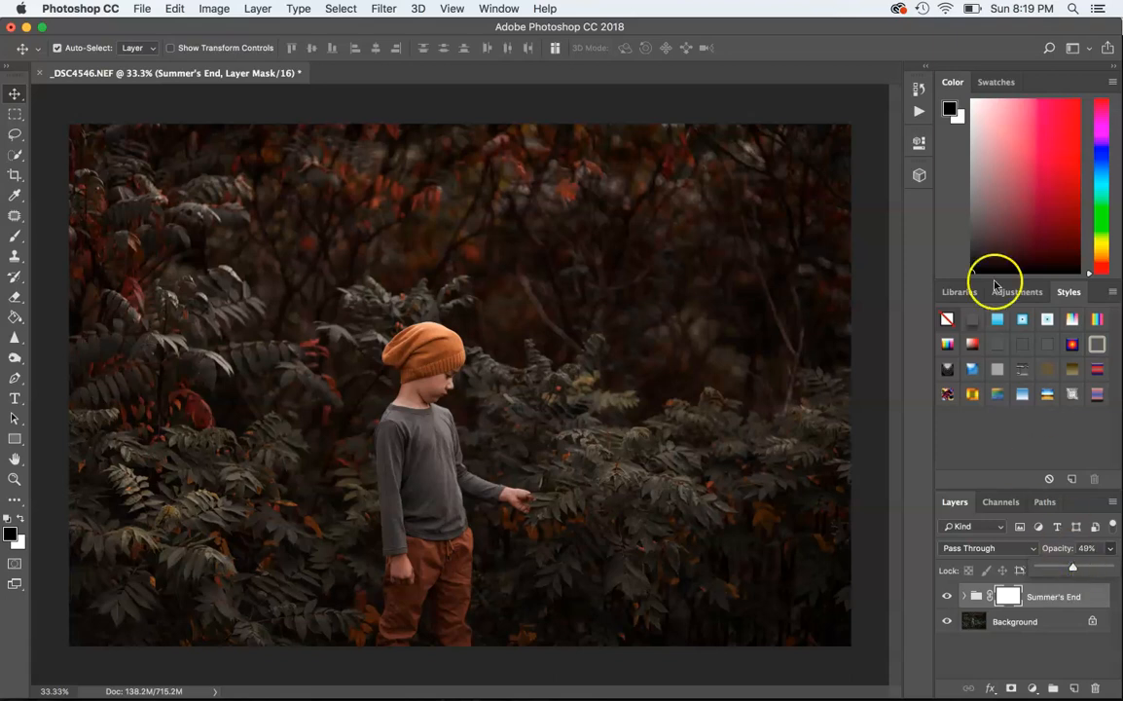
# Step: Flatten the image so the Summer's End effect merges into the Background layer
pyautogui.click(714, 26)
pyautogui.moveTo(714, 27); pyautogui.dragTo(720, 26)
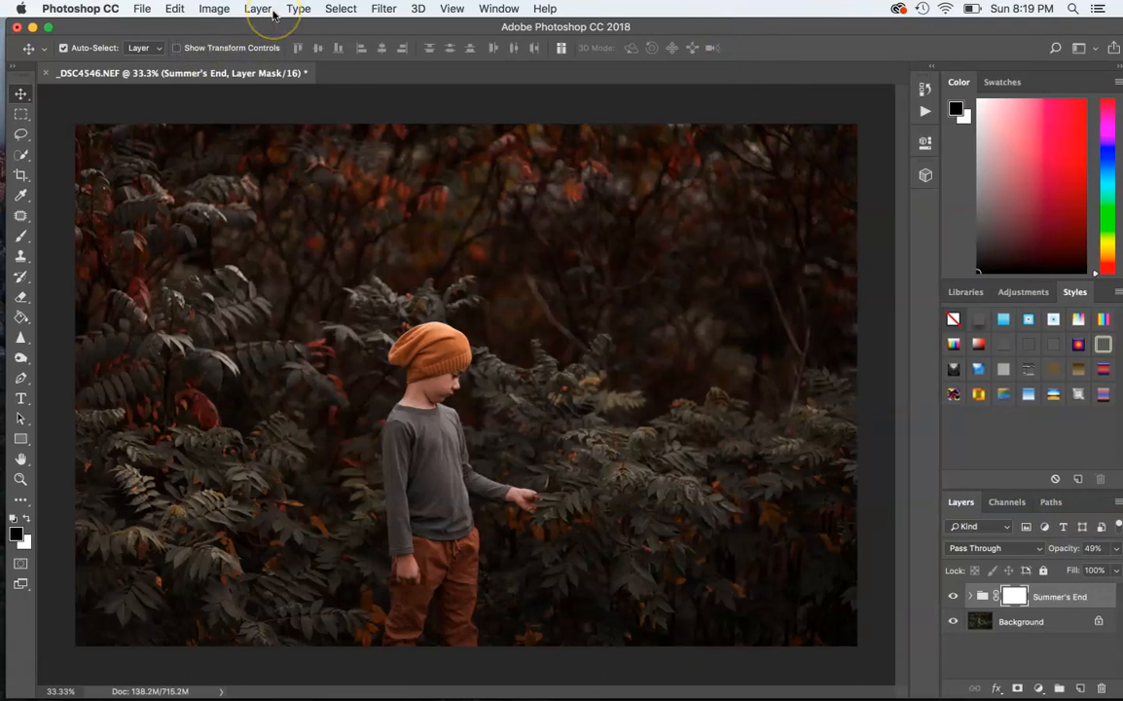
pyautogui.click(269, 10)
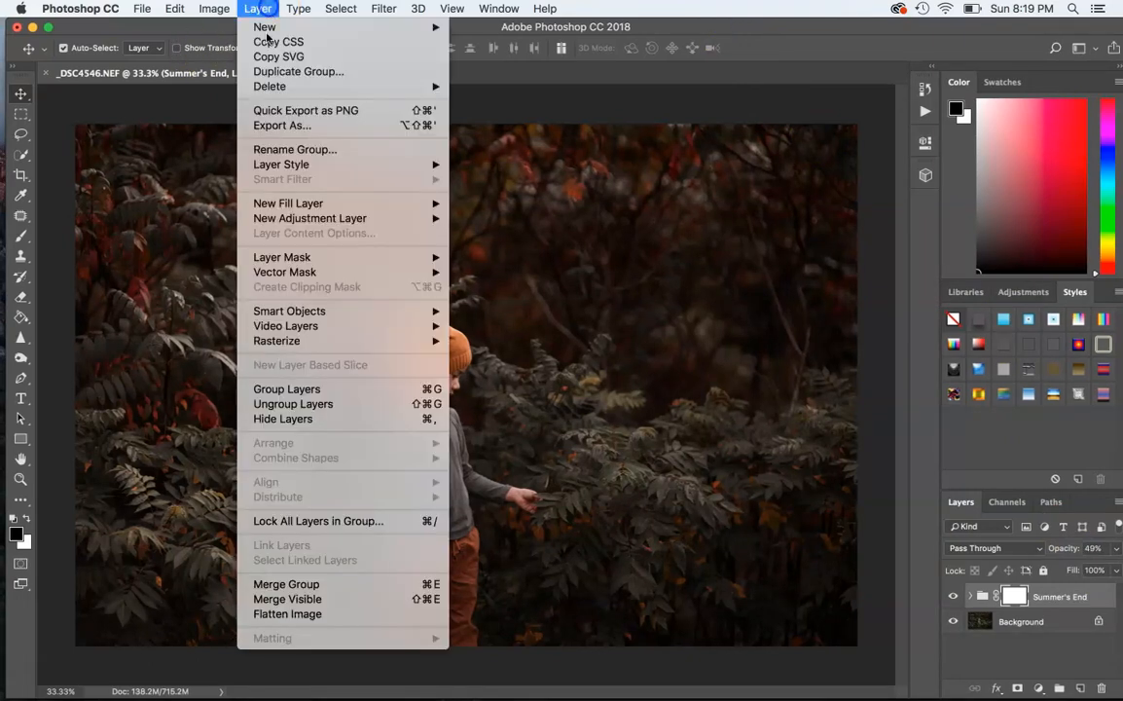
pyautogui.click(294, 613)
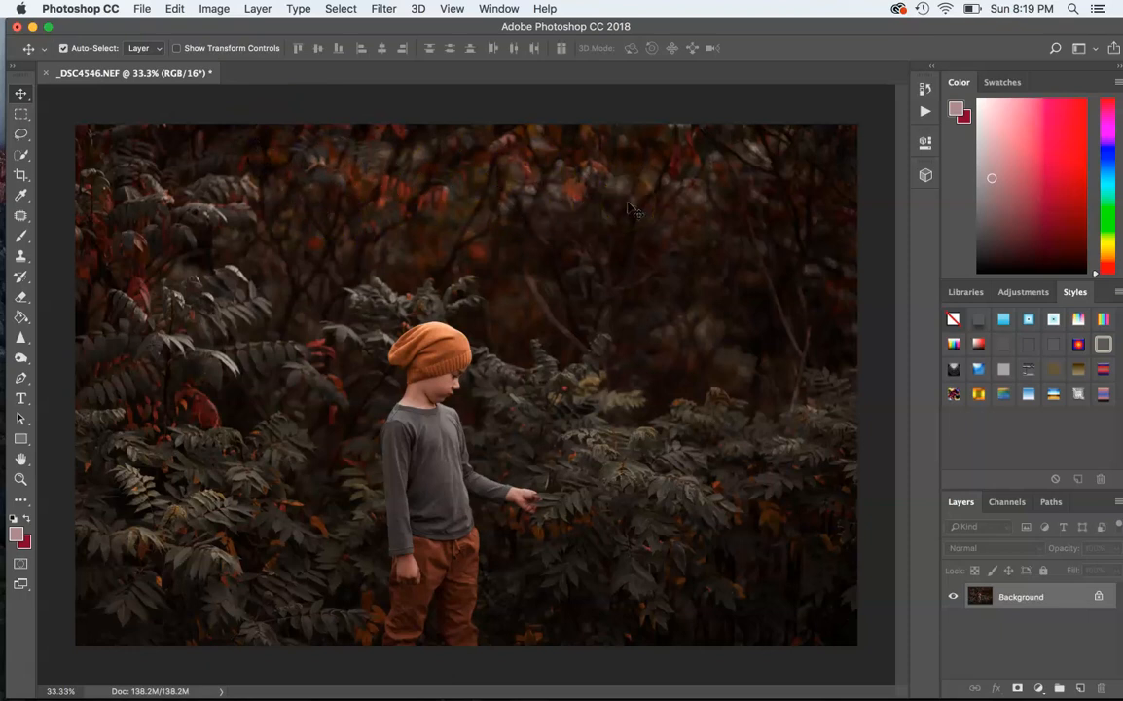
# Step: Run the Golden Flare action from the JD Illuminations set on the photo and collapse the action list
pyautogui.click(498, 9)
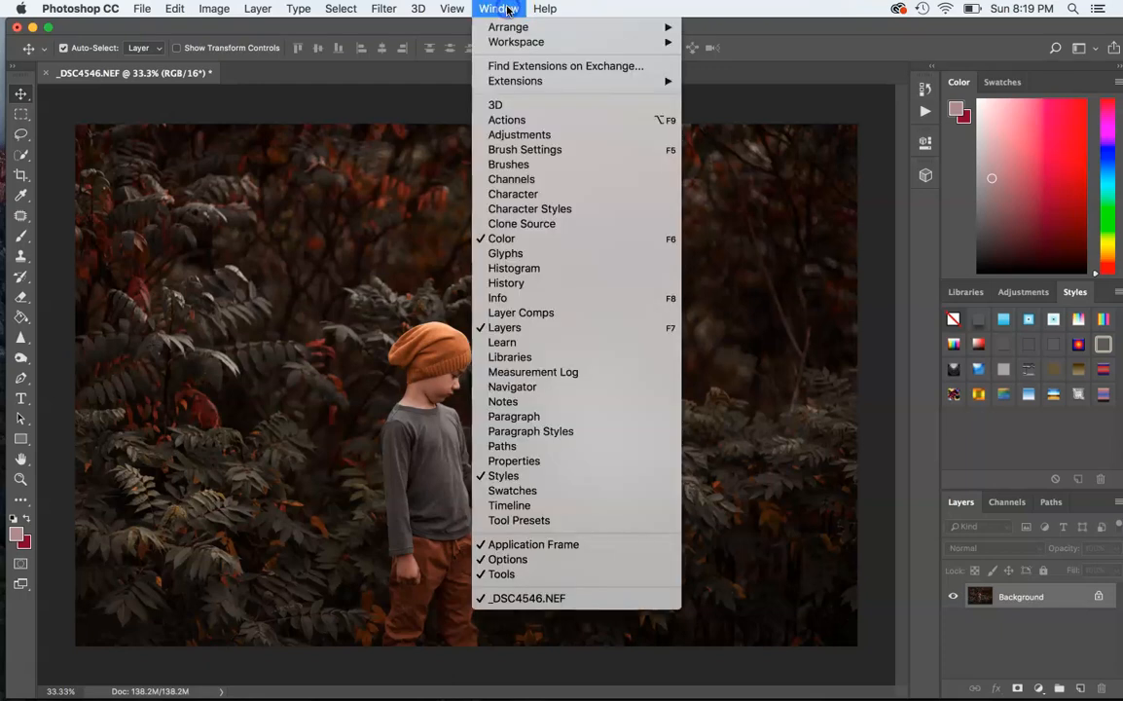
pyautogui.click(532, 117)
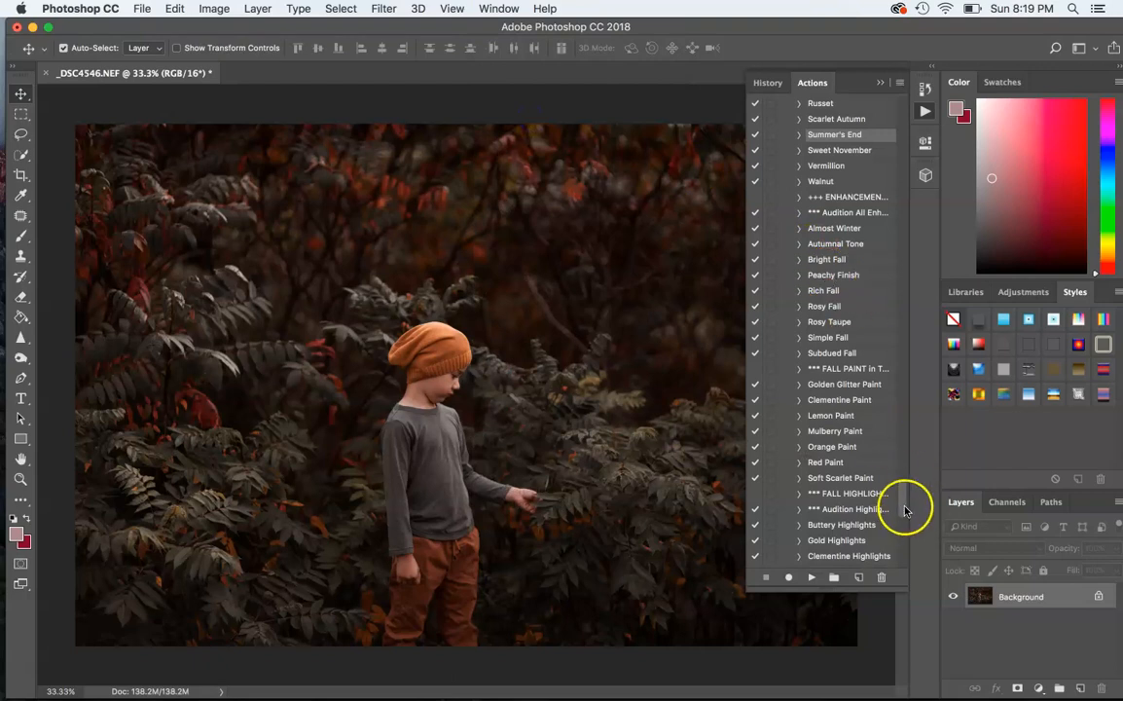
pyautogui.moveTo(902, 509); pyautogui.dragTo(906, 138)
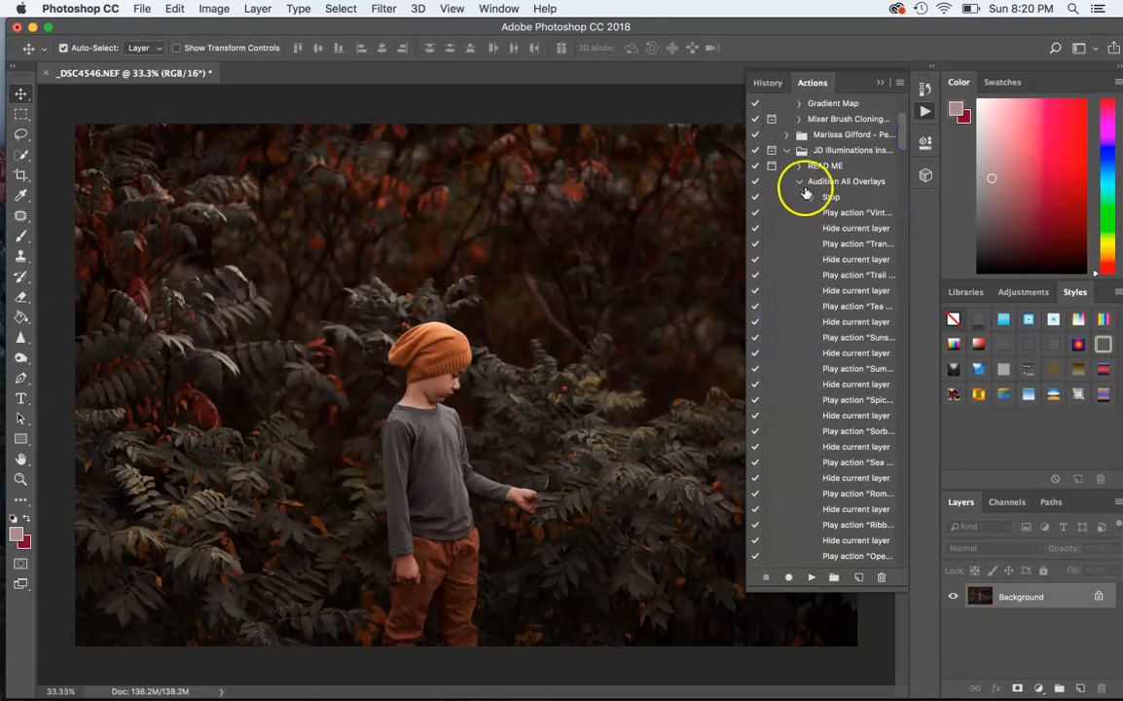
pyautogui.click(798, 182)
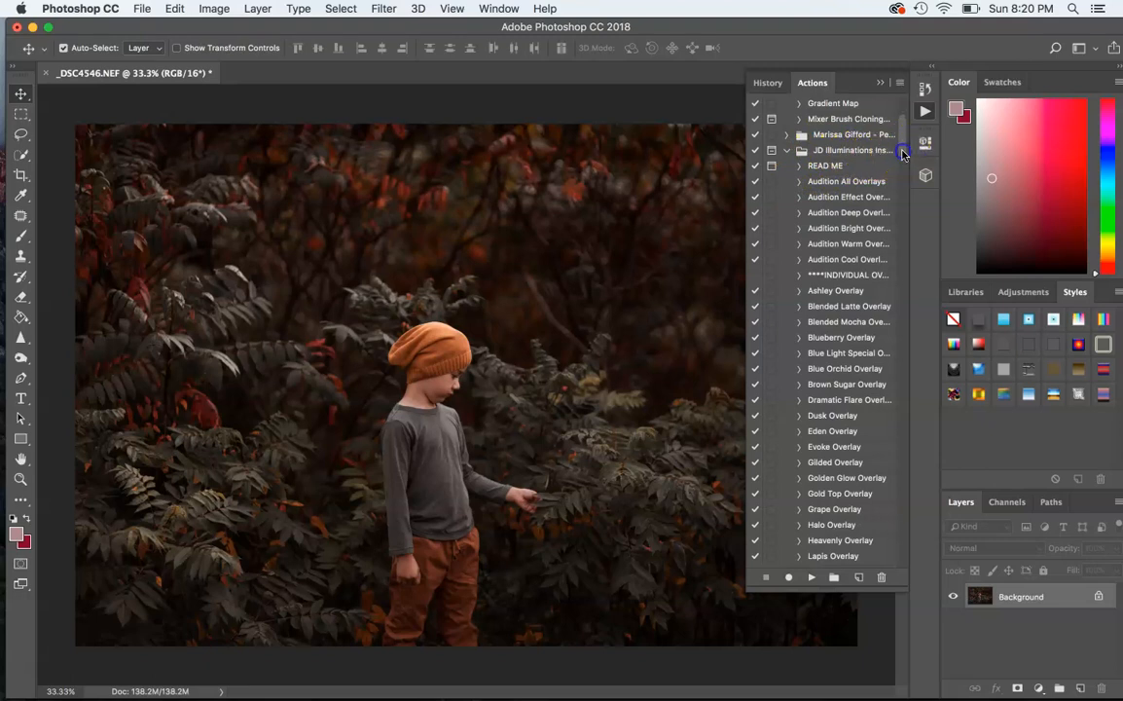
pyautogui.scroll(-2, 902, 158)
pyautogui.moveTo(902, 158); pyautogui.dragTo(902, 201)
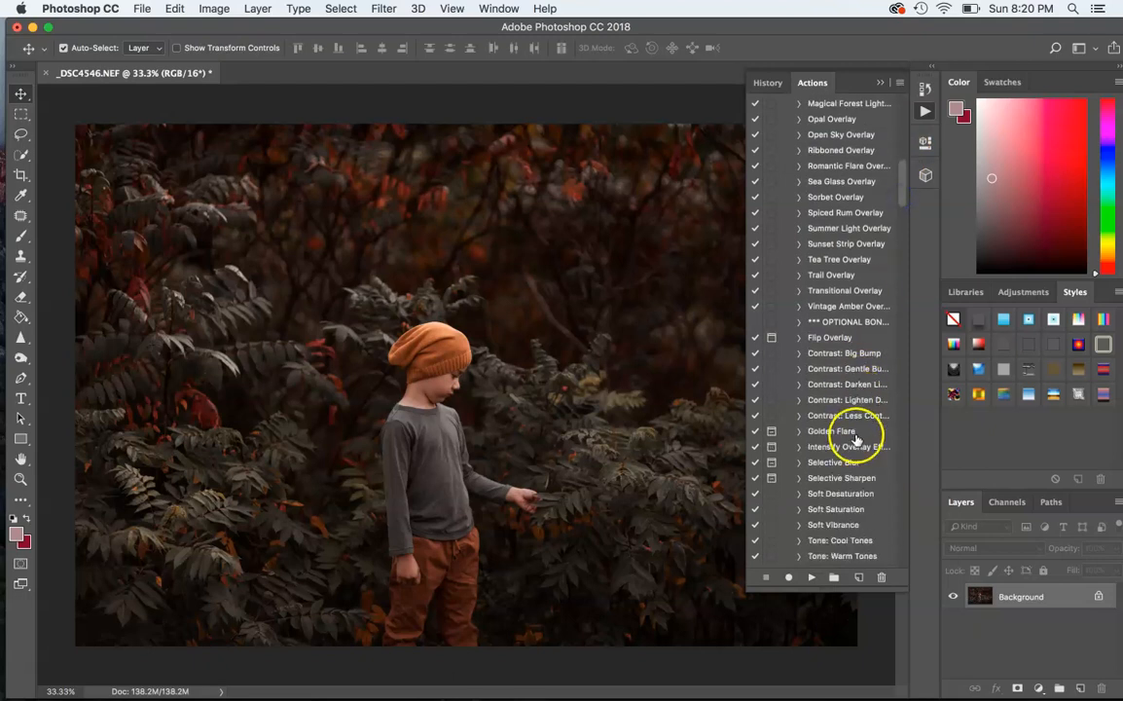
pyautogui.click(854, 429)
pyautogui.click(812, 578)
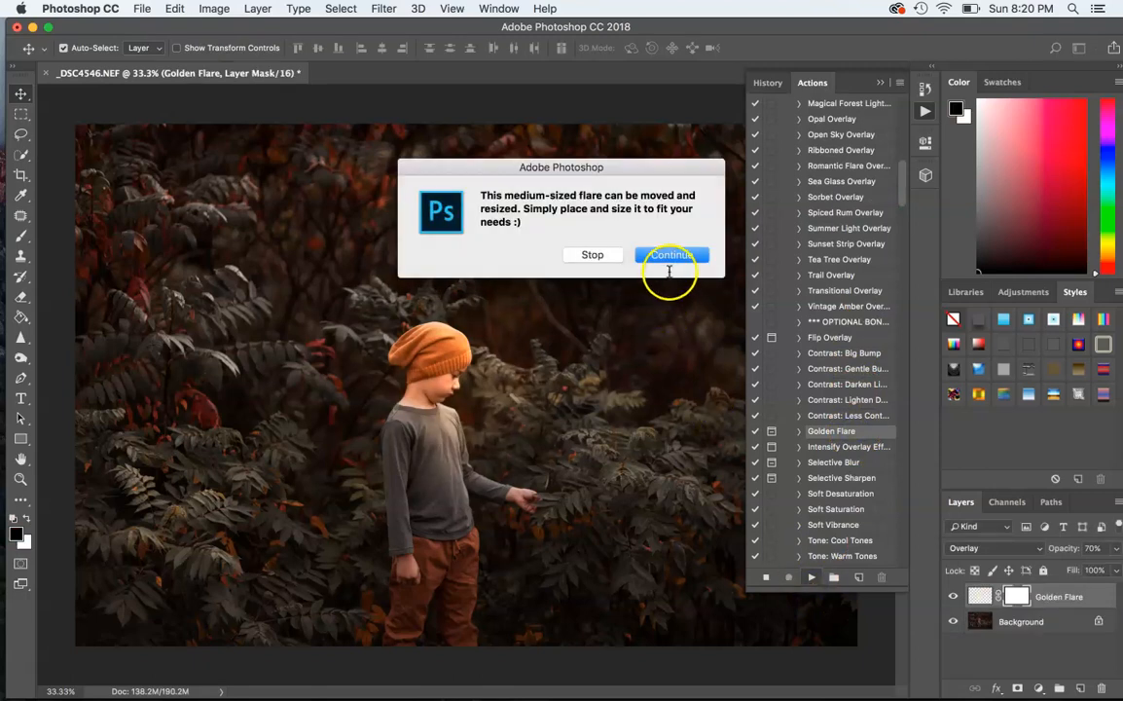
pyautogui.click(672, 255)
pyautogui.click(880, 82)
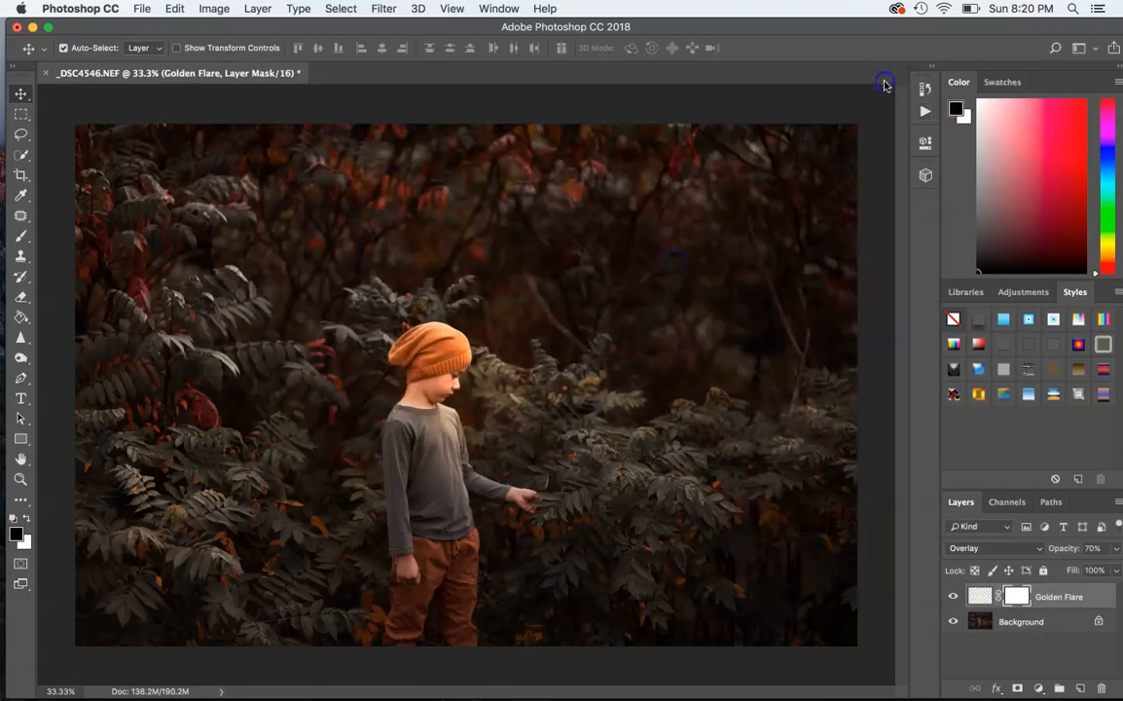
# Step: Move the Golden Flare up into the foliage above the boy's head and stretch it horizontally to about 291% width
pyautogui.moveTo(449, 362); pyautogui.dragTo(478, 248)
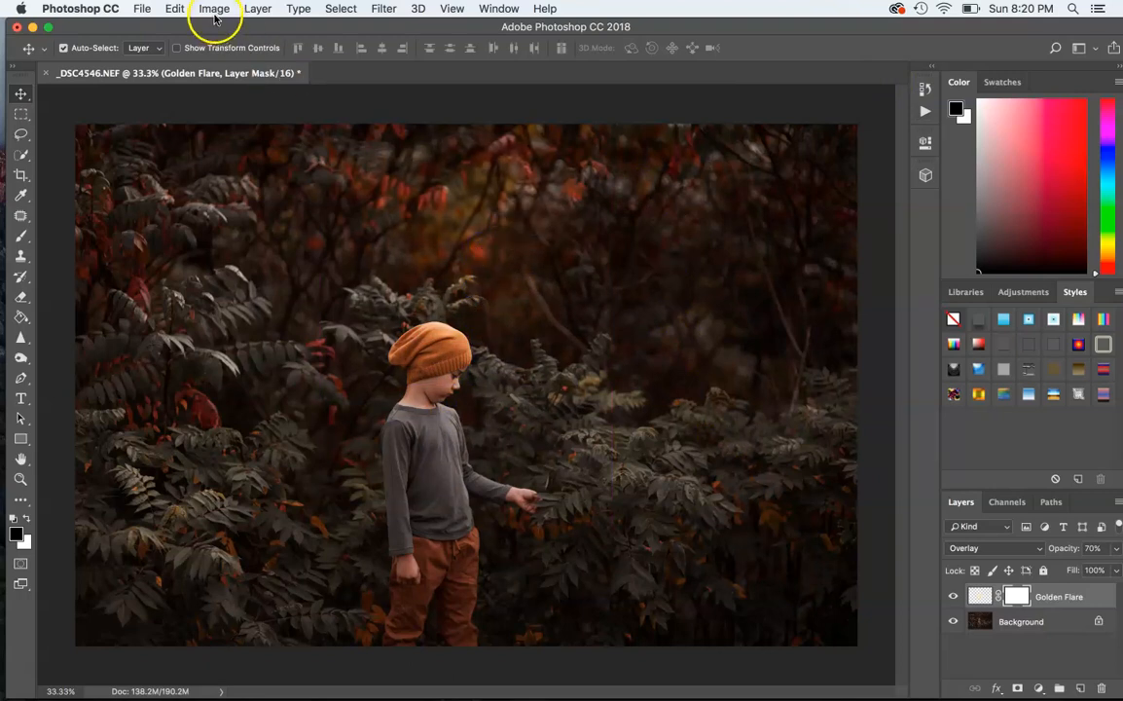
pyautogui.click(174, 9)
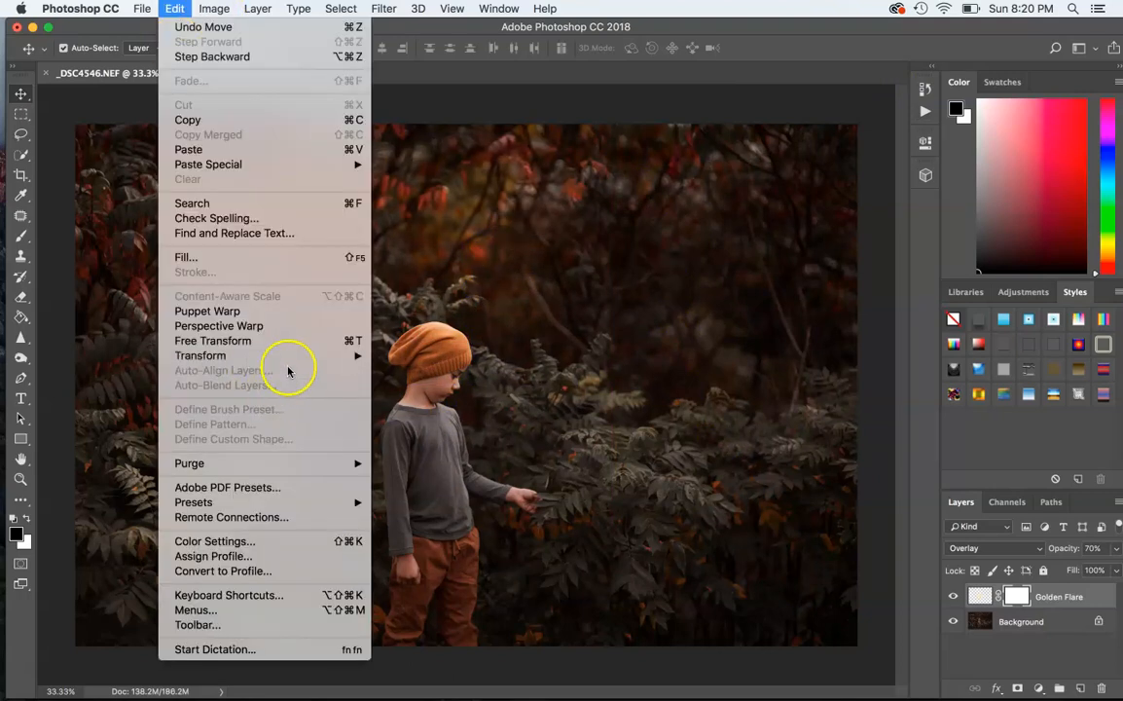
pyautogui.moveTo(306, 356)
pyautogui.click(379, 382)
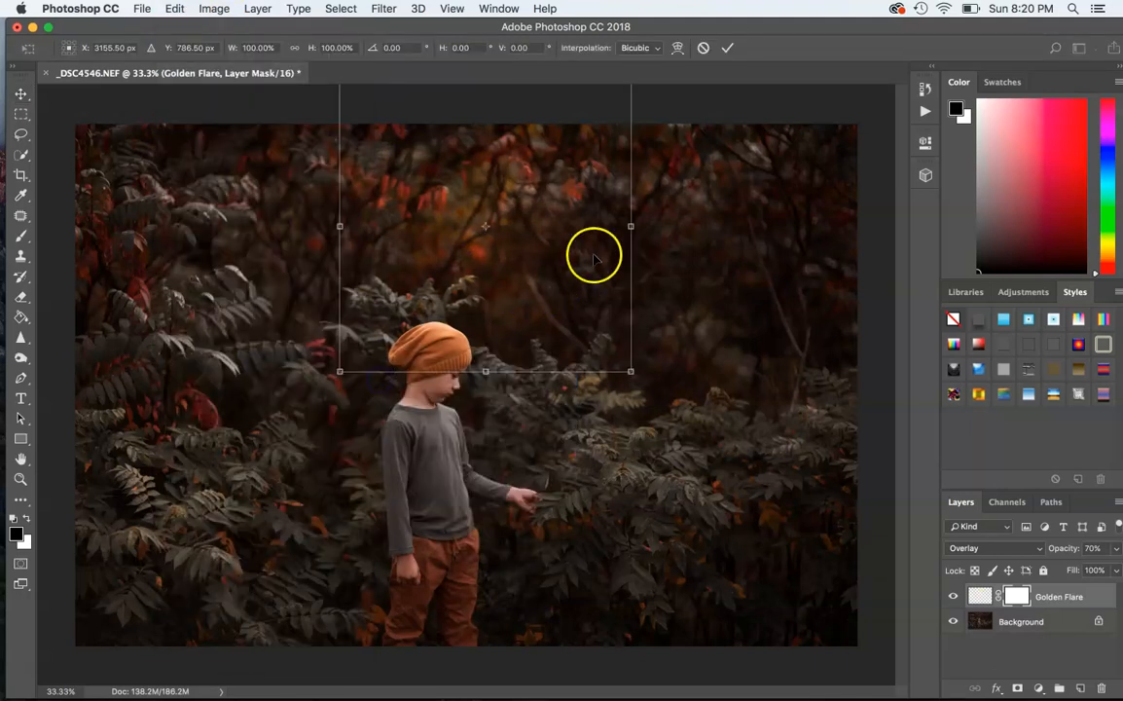
pyautogui.moveTo(632, 229); pyautogui.dragTo(866, 226)
pyautogui.moveTo(339, 226); pyautogui.dragTo(16, 223)
pyautogui.moveTo(713, 256); pyautogui.dragTo(854, 268)
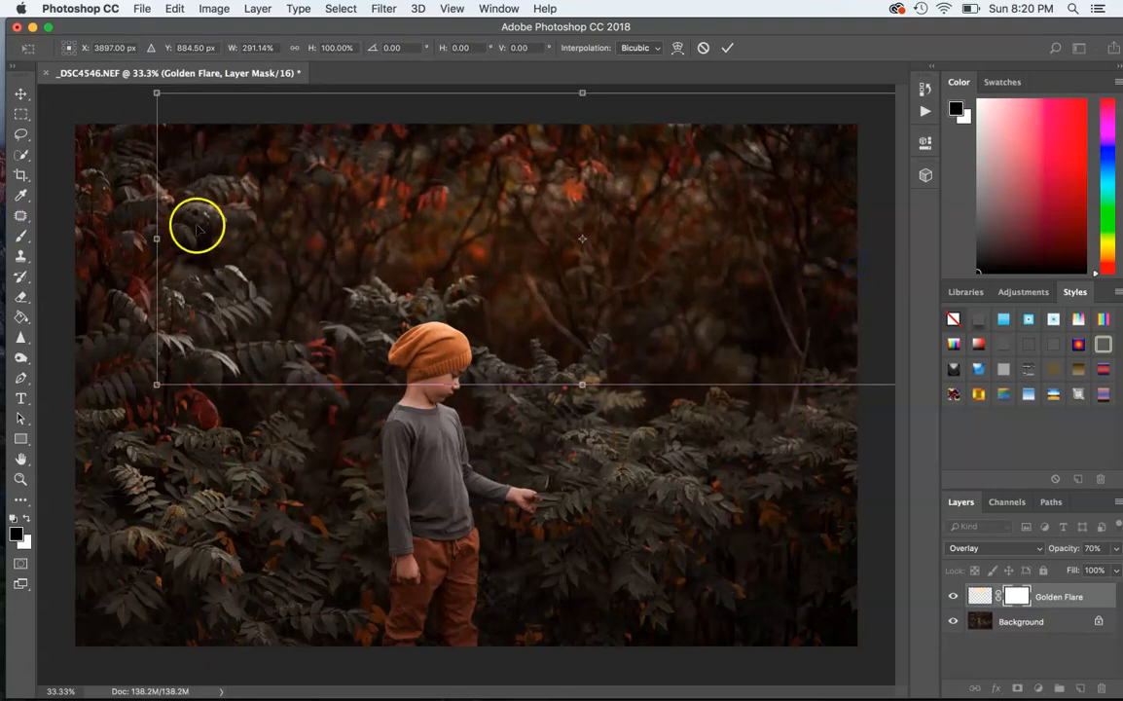
# Step: Widen the flare to about 345% across the upper foliage, then flatten the image into the Background layer
pyautogui.moveTo(157, 238); pyautogui.dragTo(19, 204)
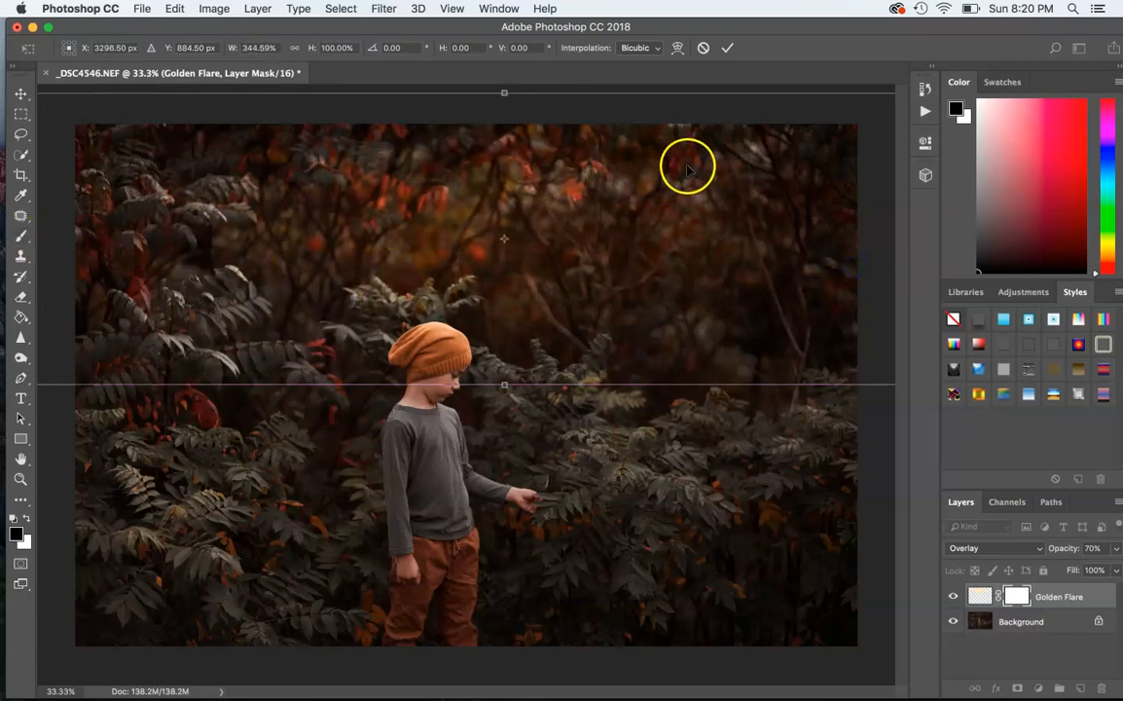
pyautogui.moveTo(628, 265)
pyautogui.mouseDown()
pyautogui.moveTo(627, 253)
pyautogui.moveTo(609, 260)
pyautogui.mouseUp()
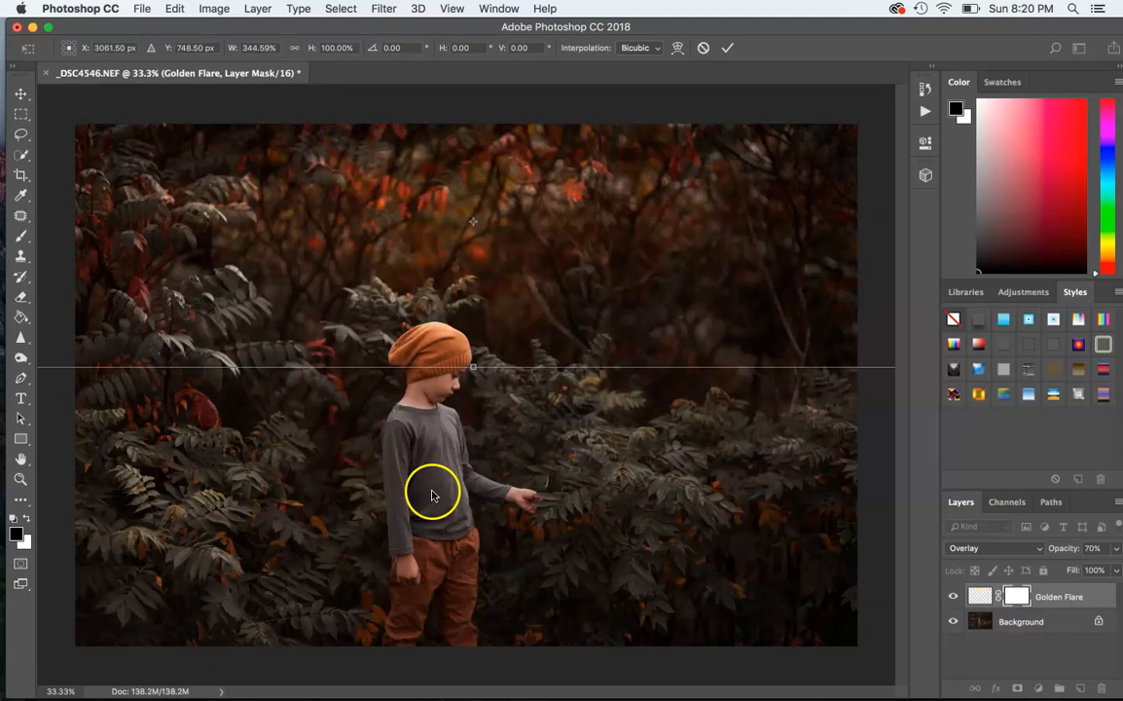
pyautogui.click(726, 53)
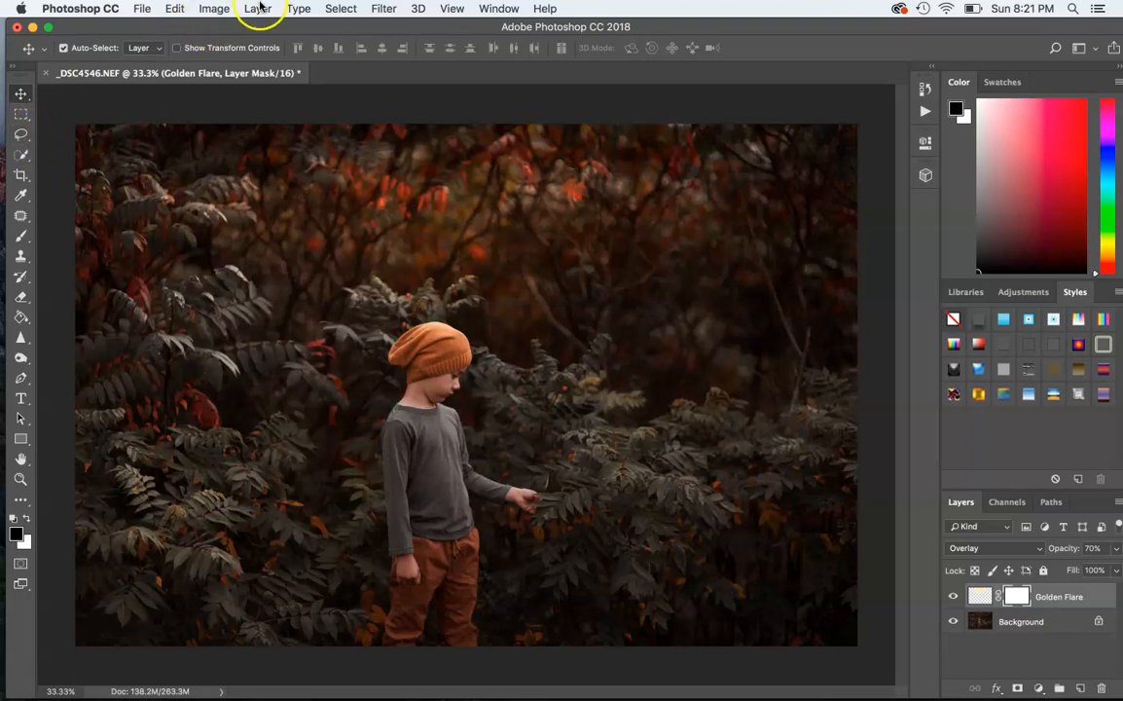
pyautogui.click(258, 9)
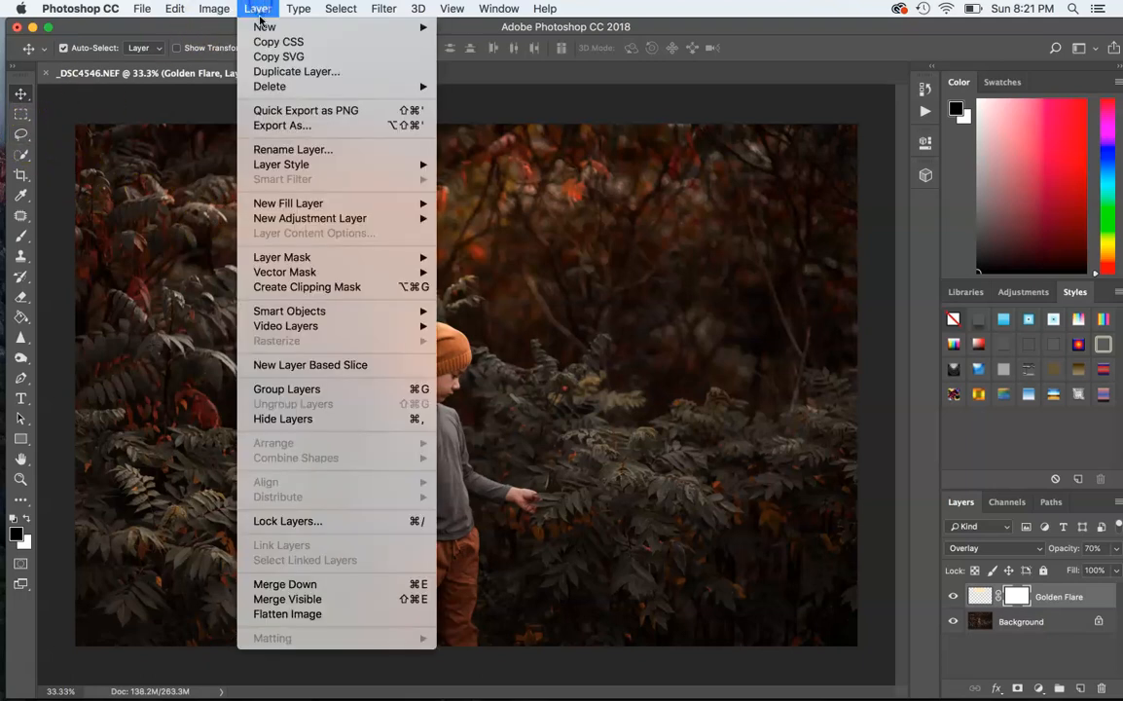
pyautogui.click(269, 612)
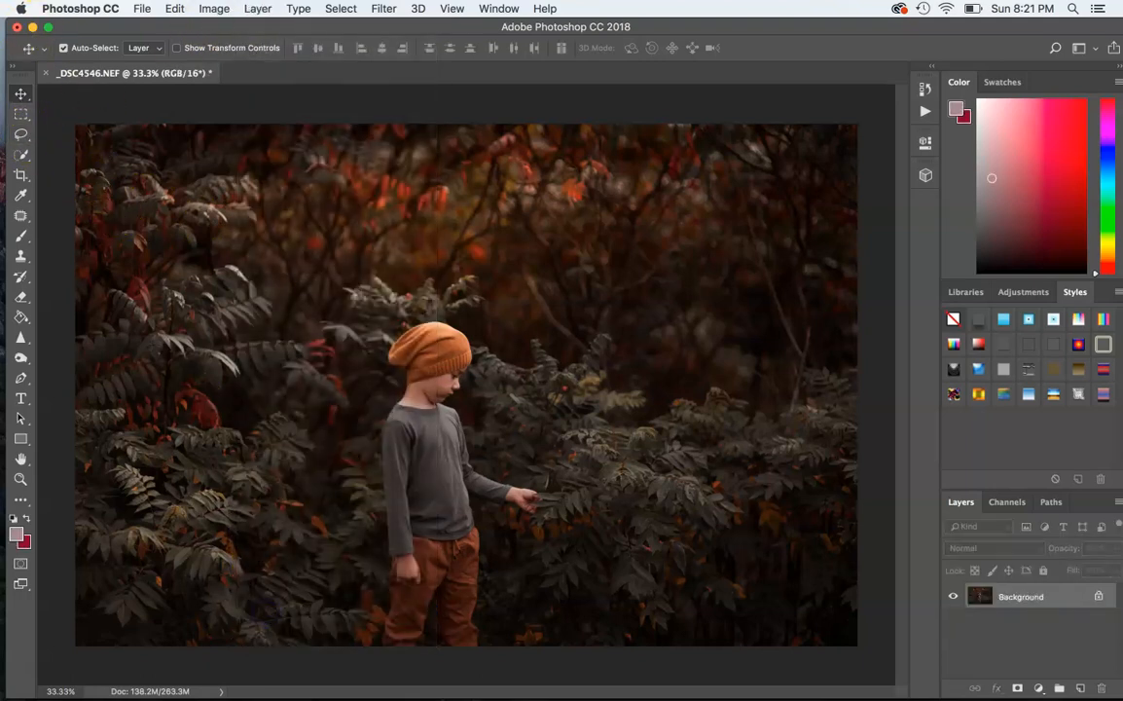
# Step: Lasso the boy's face and lower its Yellows saturation to -10 with Hue/Saturation
pyautogui.click(20, 136)
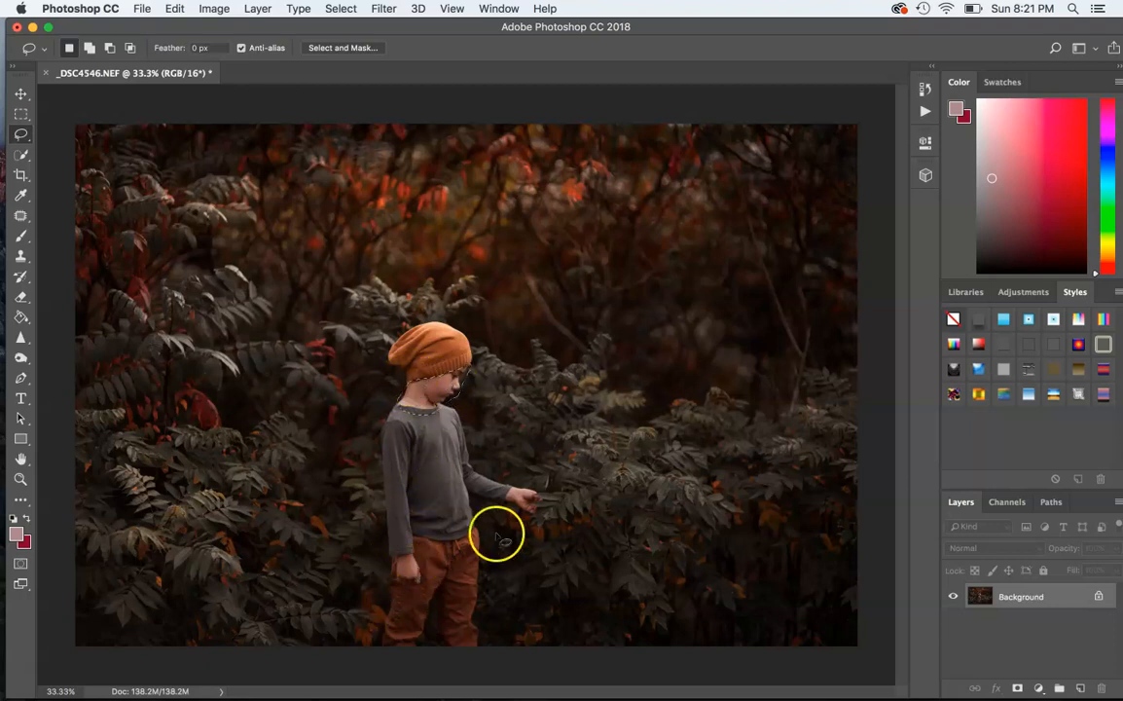
pyautogui.click(214, 9)
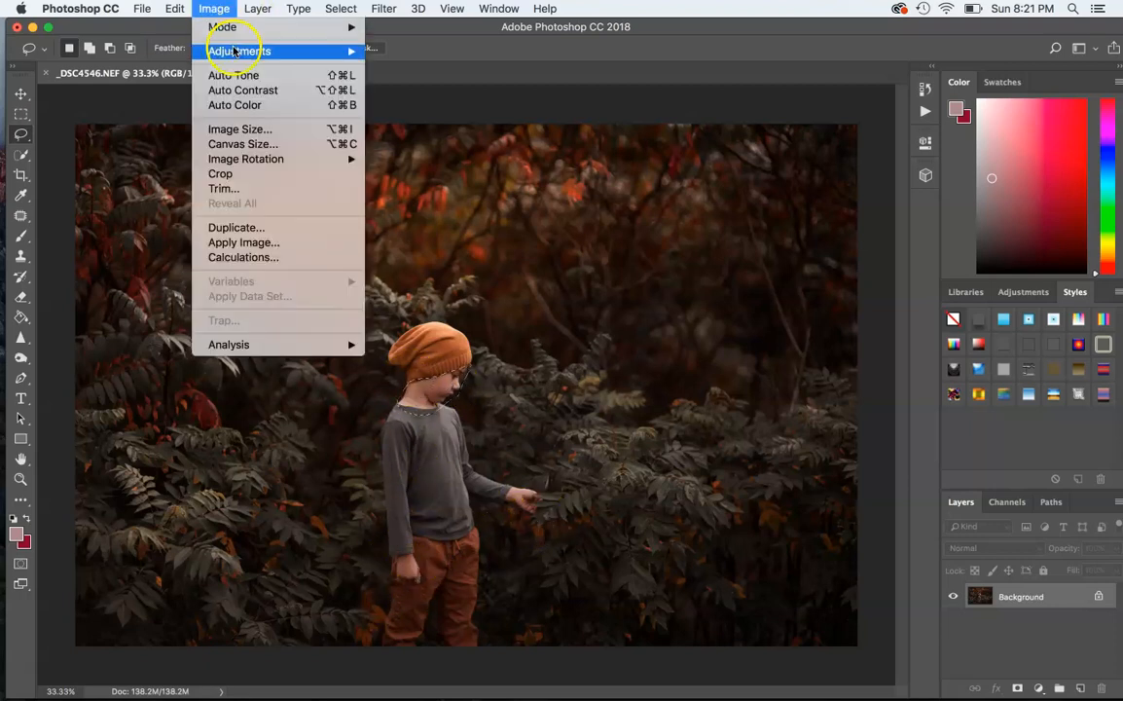
pyautogui.moveTo(250, 51)
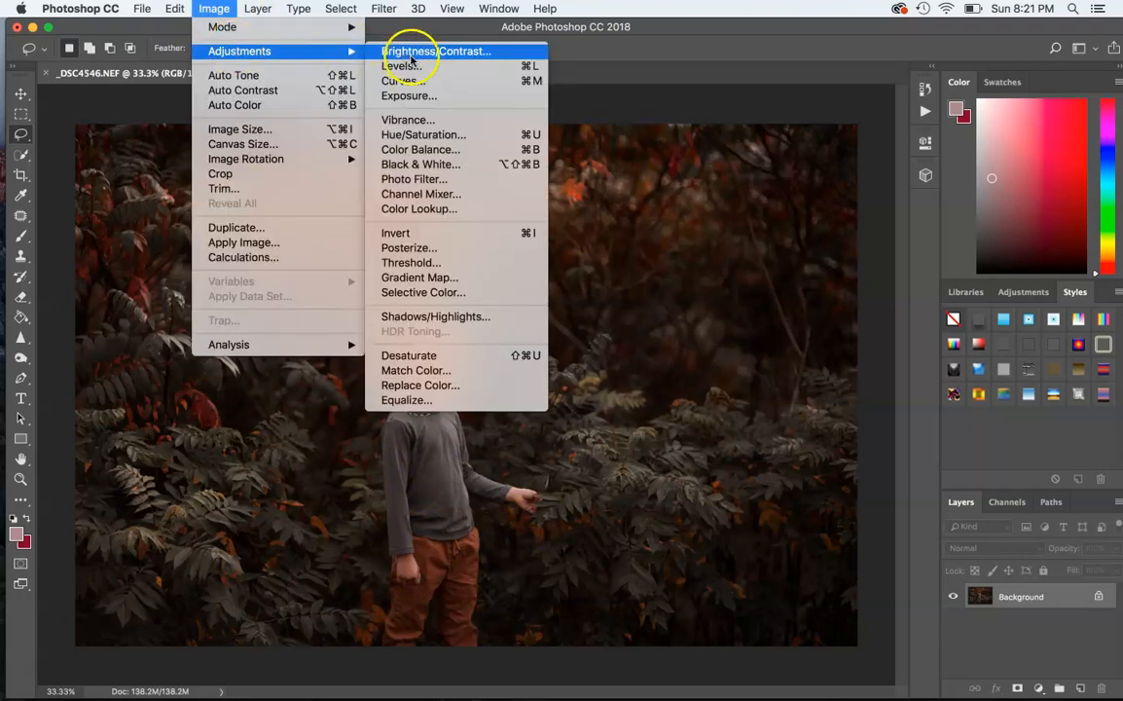
pyautogui.click(411, 136)
pyautogui.click(698, 159)
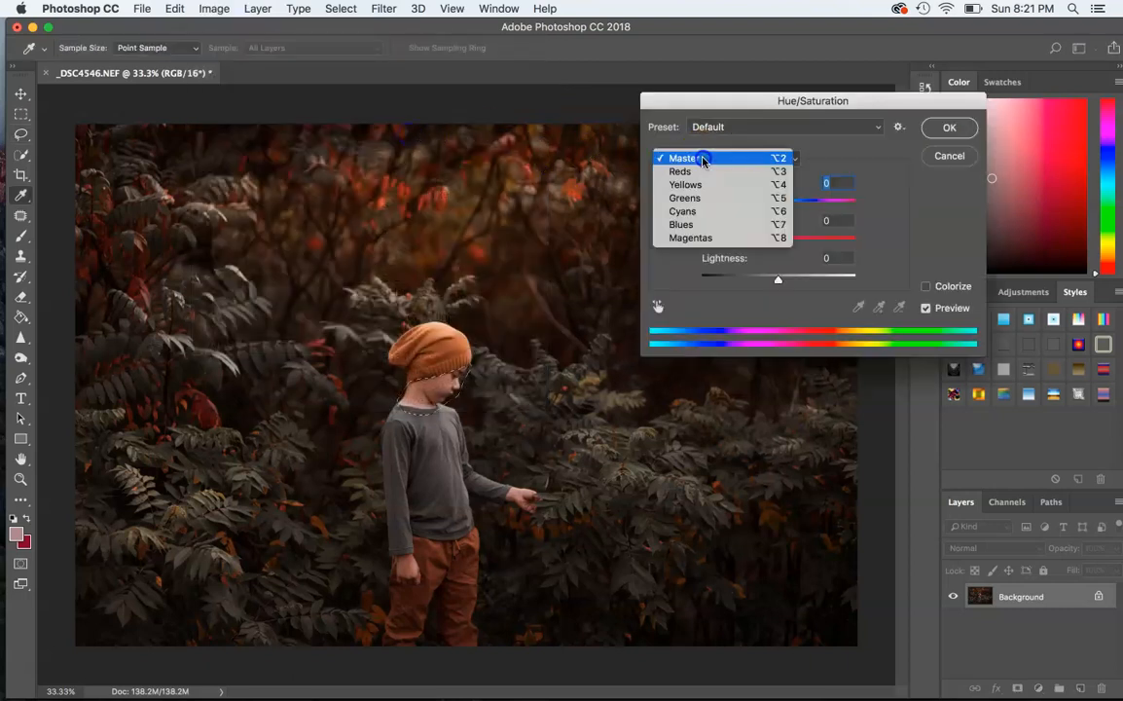
pyautogui.click(702, 185)
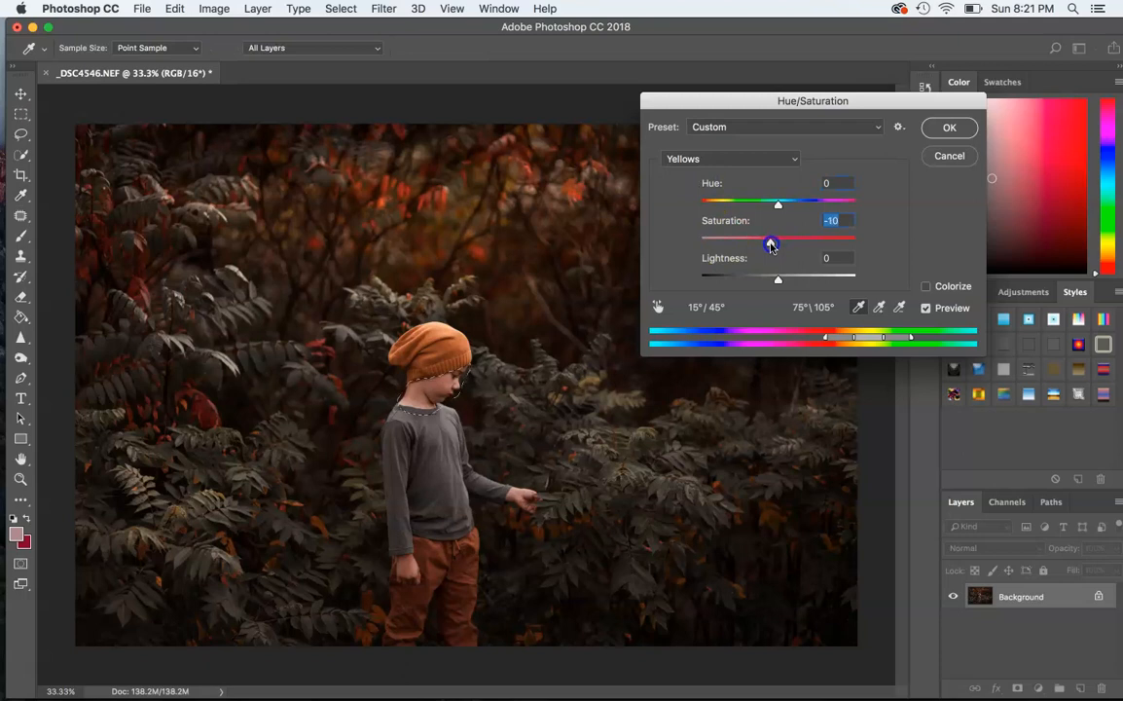
# Step: Set the face selection's Reds saturation to -6, apply the adjustment and clear the selection
pyautogui.click(771, 164)
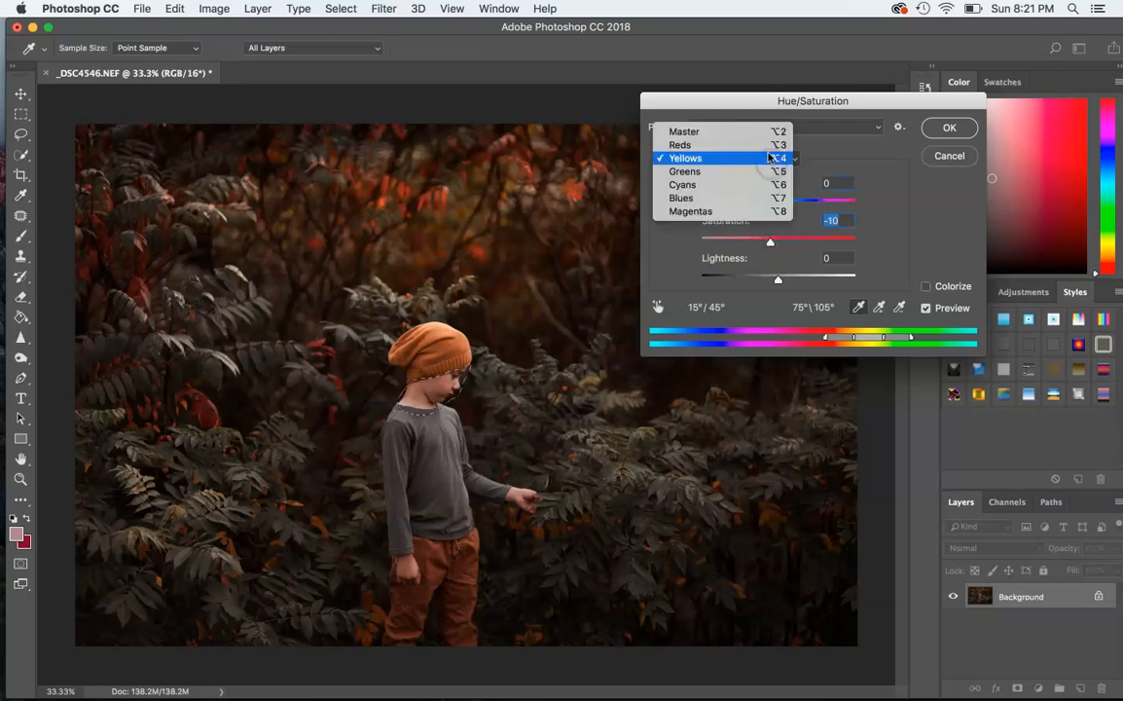
pyautogui.click(769, 145)
pyautogui.moveTo(778, 241); pyautogui.dragTo(779, 247)
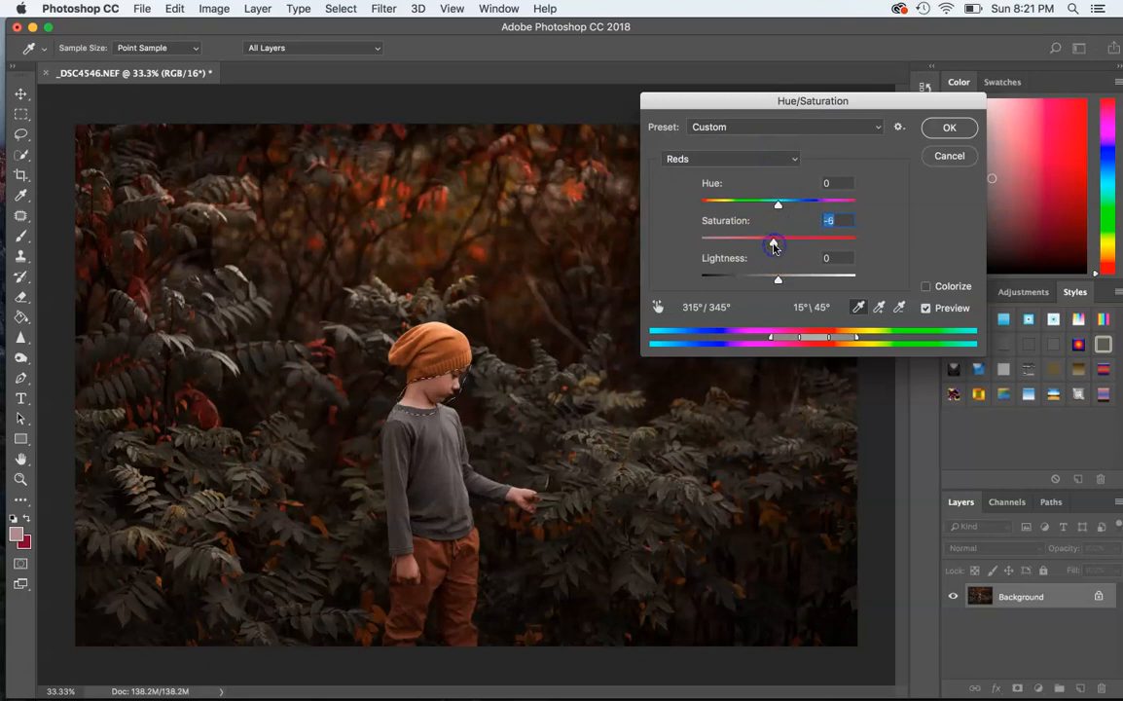
pyautogui.click(961, 130)
pyautogui.press('l')
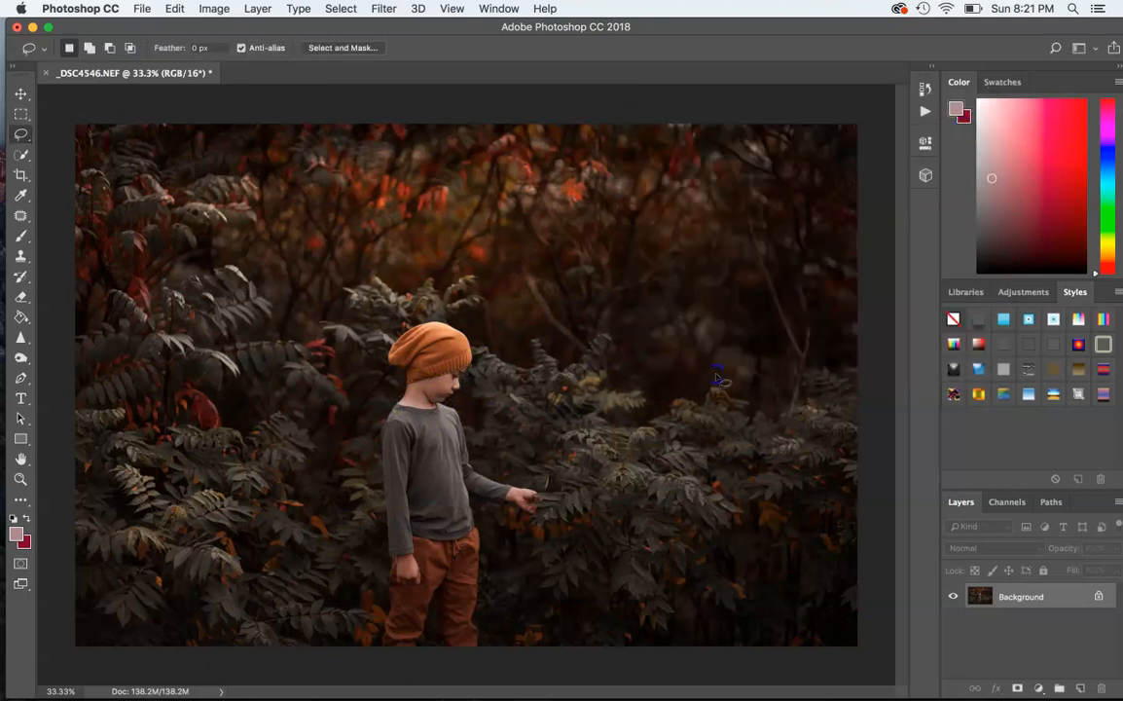
# Step: Lasso the boy's lowered hand beside his trousers and set its Yellows saturation to -10 with Hue/Saturation
pyautogui.moveTo(407, 554); pyautogui.dragTo(407, 552)
pyautogui.moveTo(407, 553); pyautogui.dragTo(403, 557)
pyautogui.click(215, 8)
pyautogui.moveTo(363, 54)
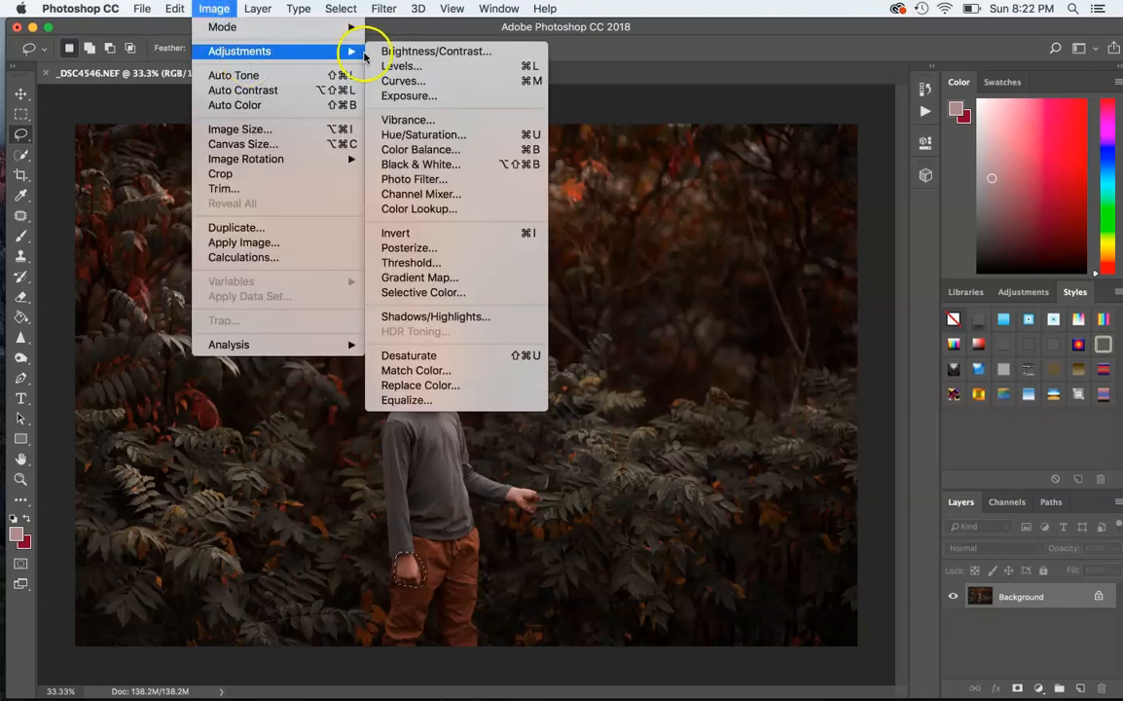
pyautogui.click(420, 135)
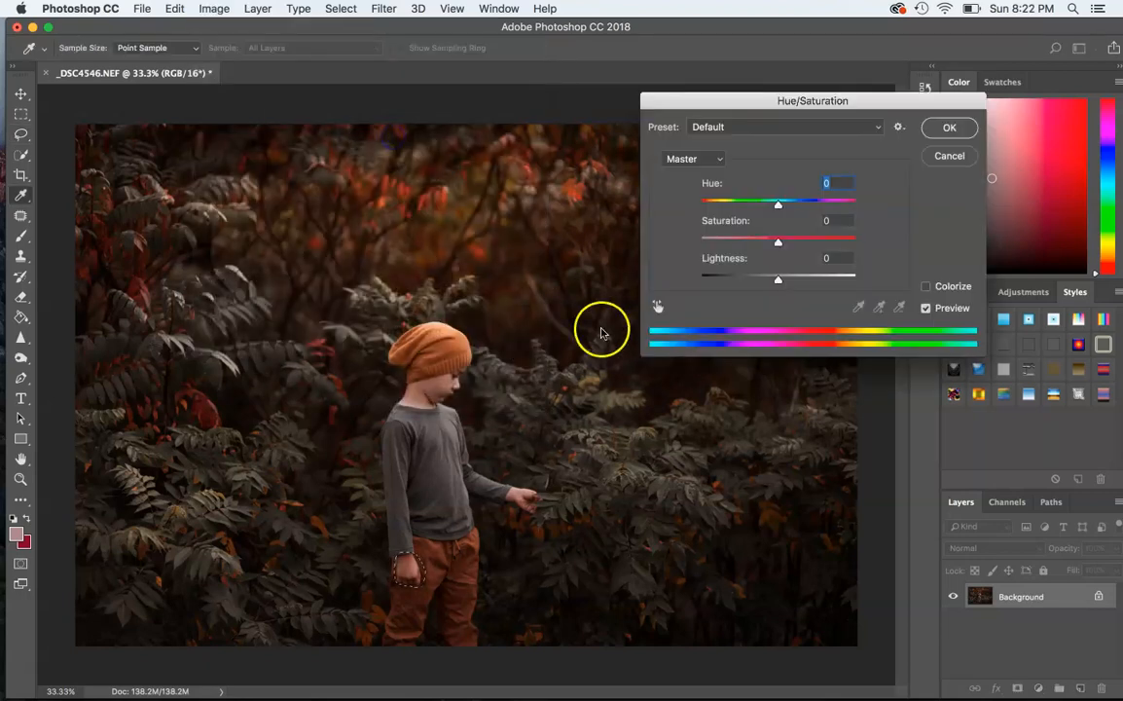
pyautogui.click(686, 159)
pyautogui.click(689, 183)
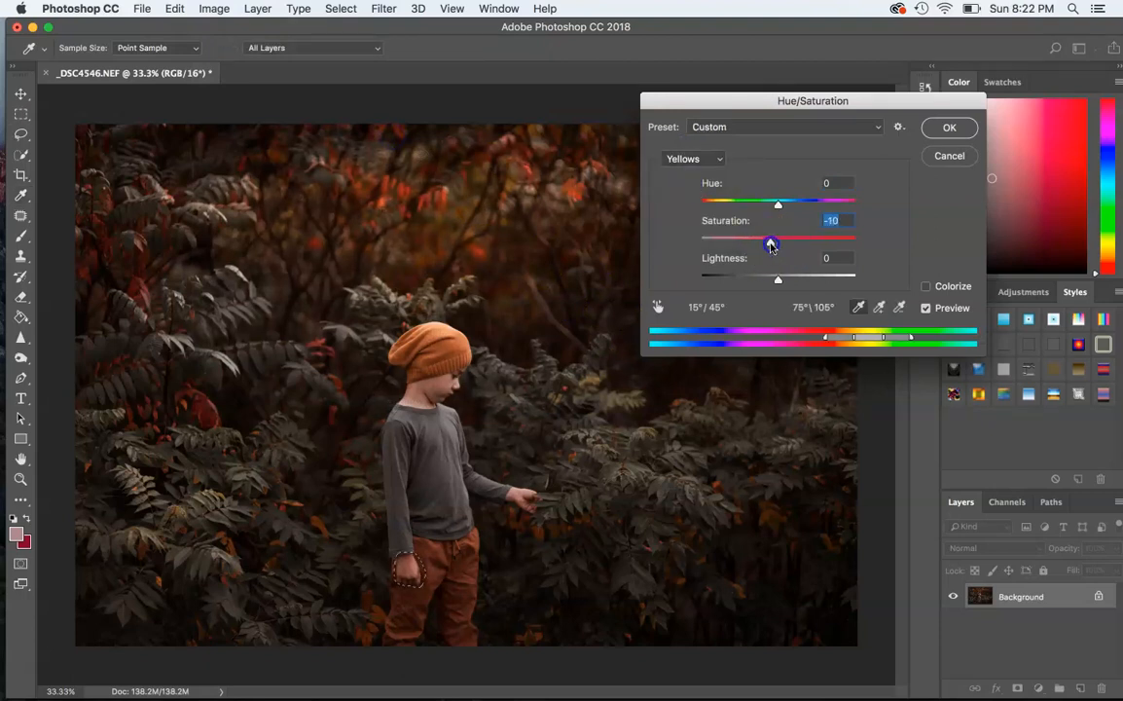
# Step: Slightly reduce the Reds saturation of the lowered hand and apply the adjustment
pyautogui.click(714, 157)
pyautogui.click(711, 142)
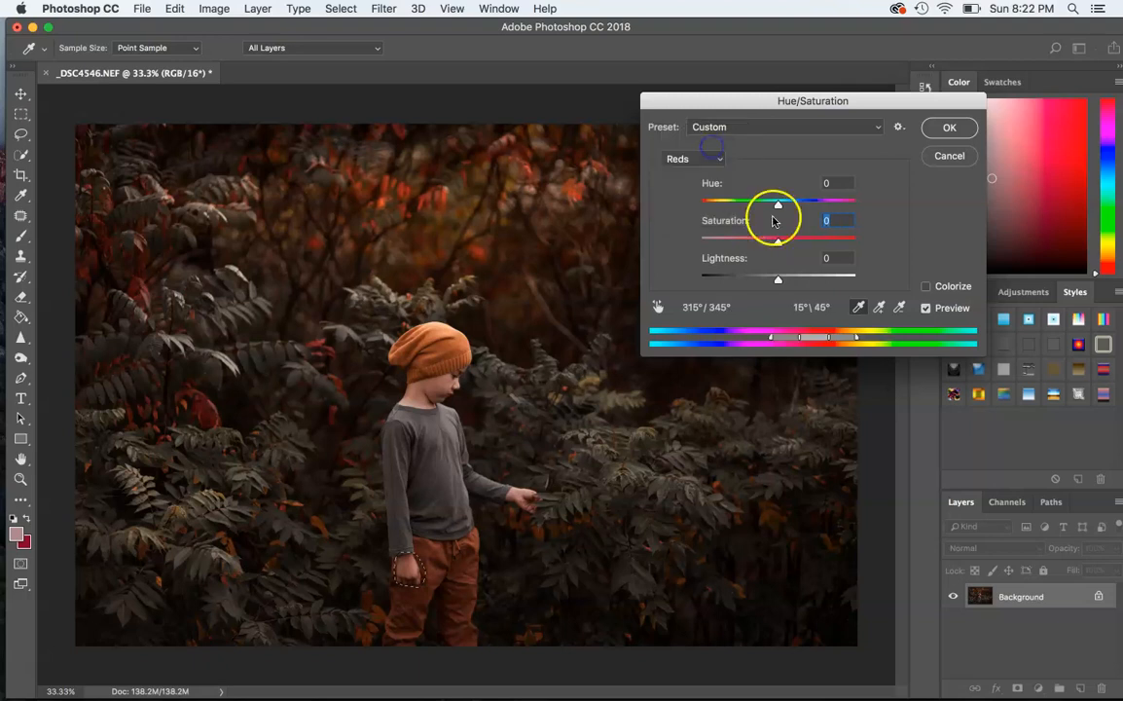
pyautogui.click(779, 240)
pyautogui.click(944, 126)
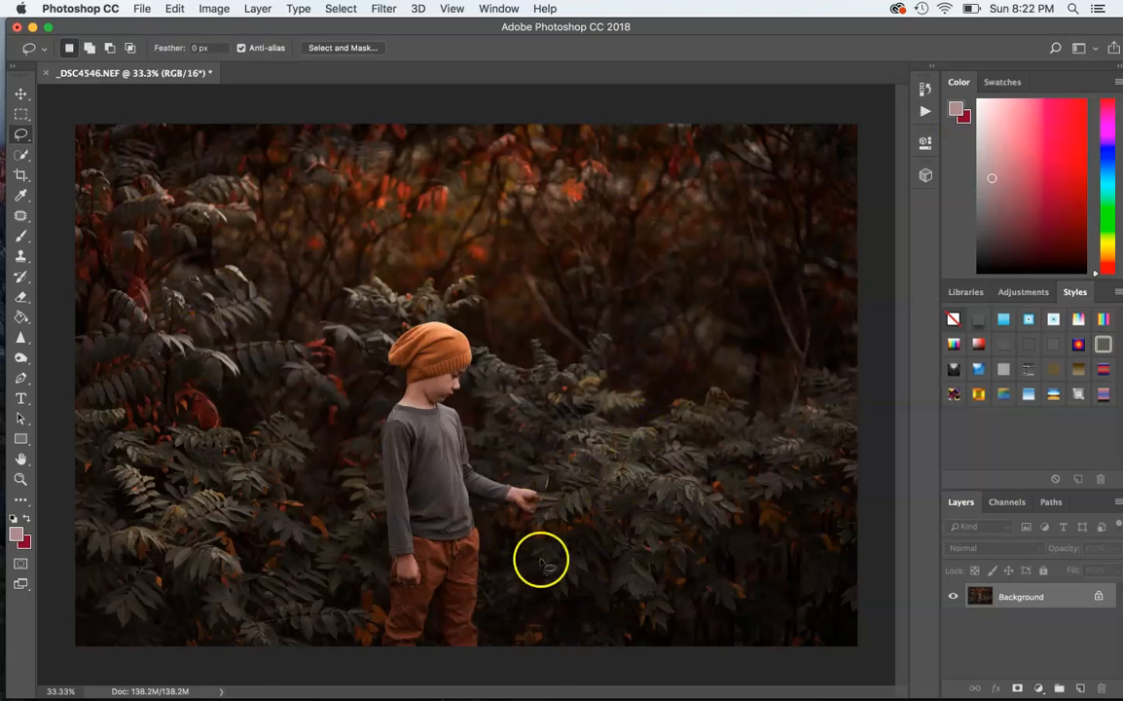
# Step: Lasso the boy's outstretched hand, set its Reds saturation to -7 with Hue/Saturation, and clear the selection
pyautogui.click(528, 487)
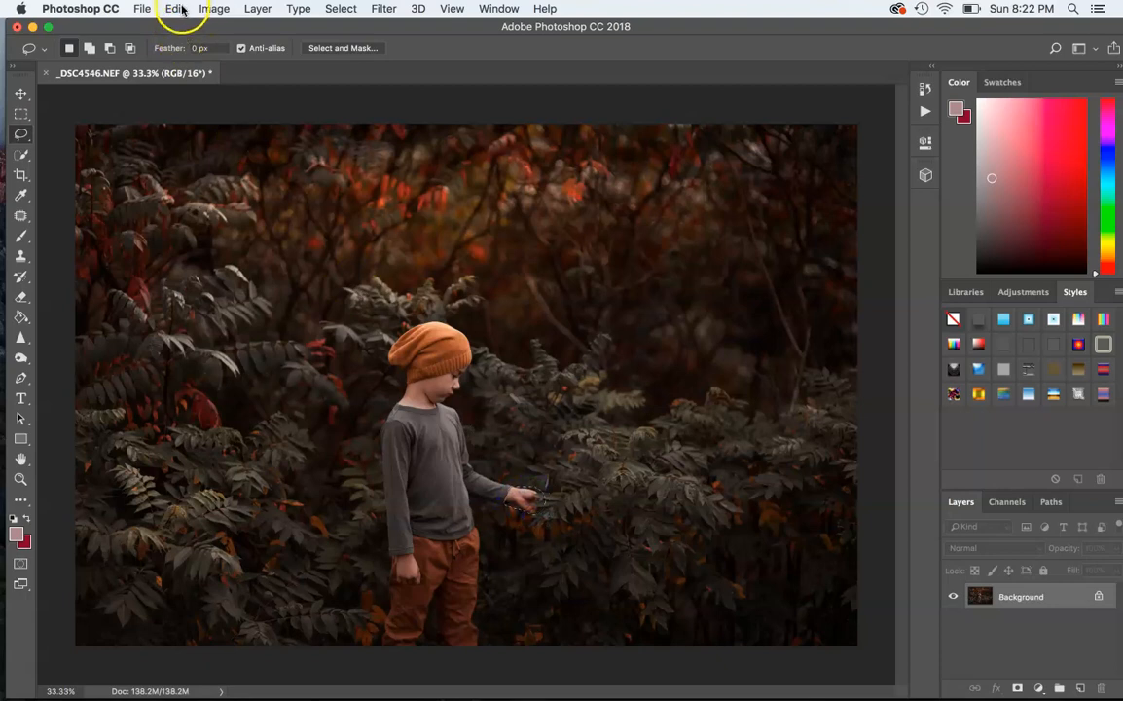
pyautogui.click(213, 8)
pyautogui.moveTo(251, 50)
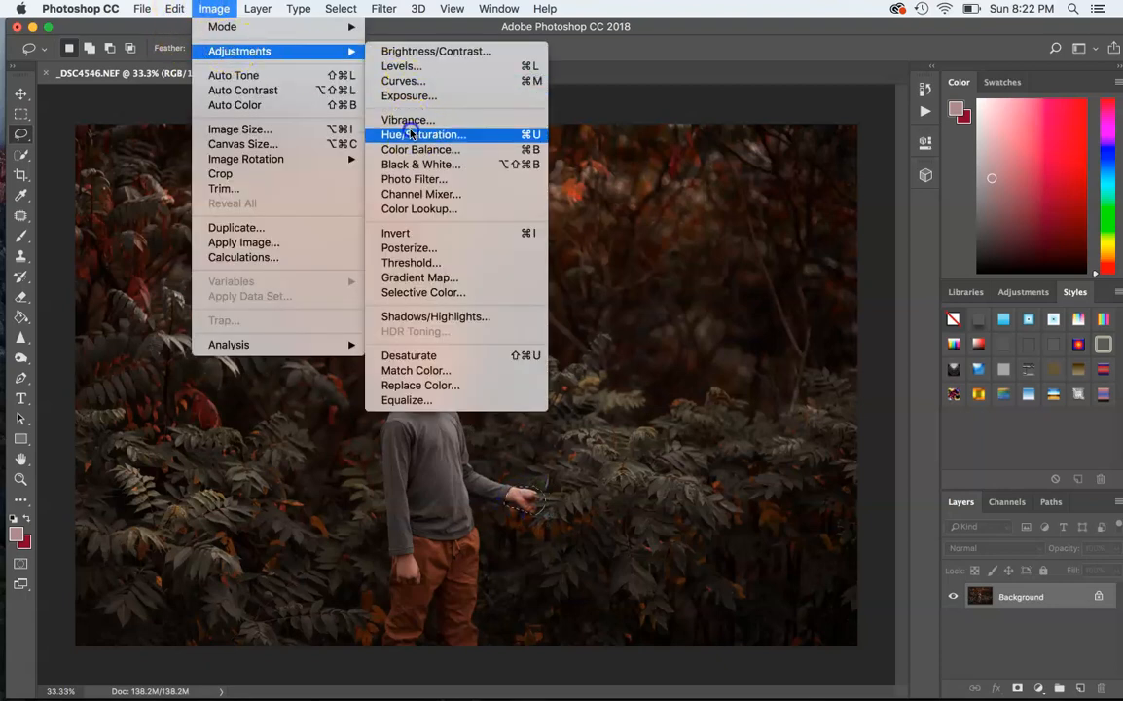
pyautogui.click(399, 135)
pyautogui.click(719, 159)
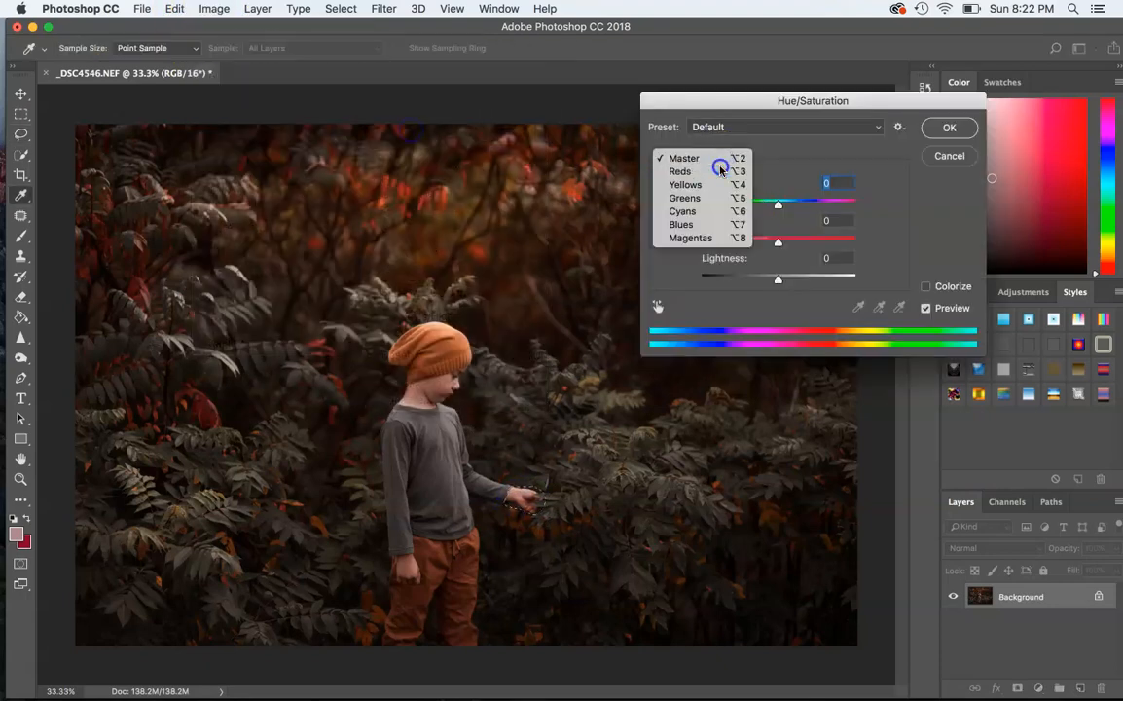
pyautogui.click(719, 168)
pyautogui.moveTo(777, 241); pyautogui.dragTo(776, 244)
pyautogui.click(949, 127)
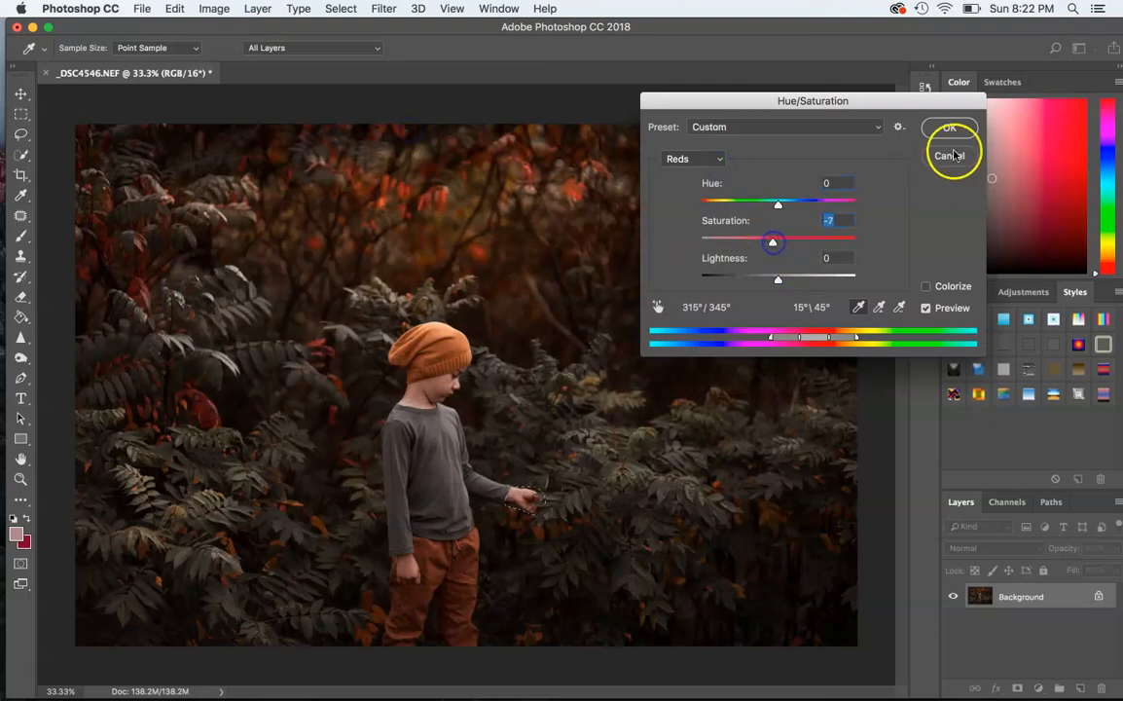
pyautogui.click(419, 309)
# Step: Sharpen the boy's shirt and head with the Sharpen tool at 50% strength
pyautogui.click(22, 94)
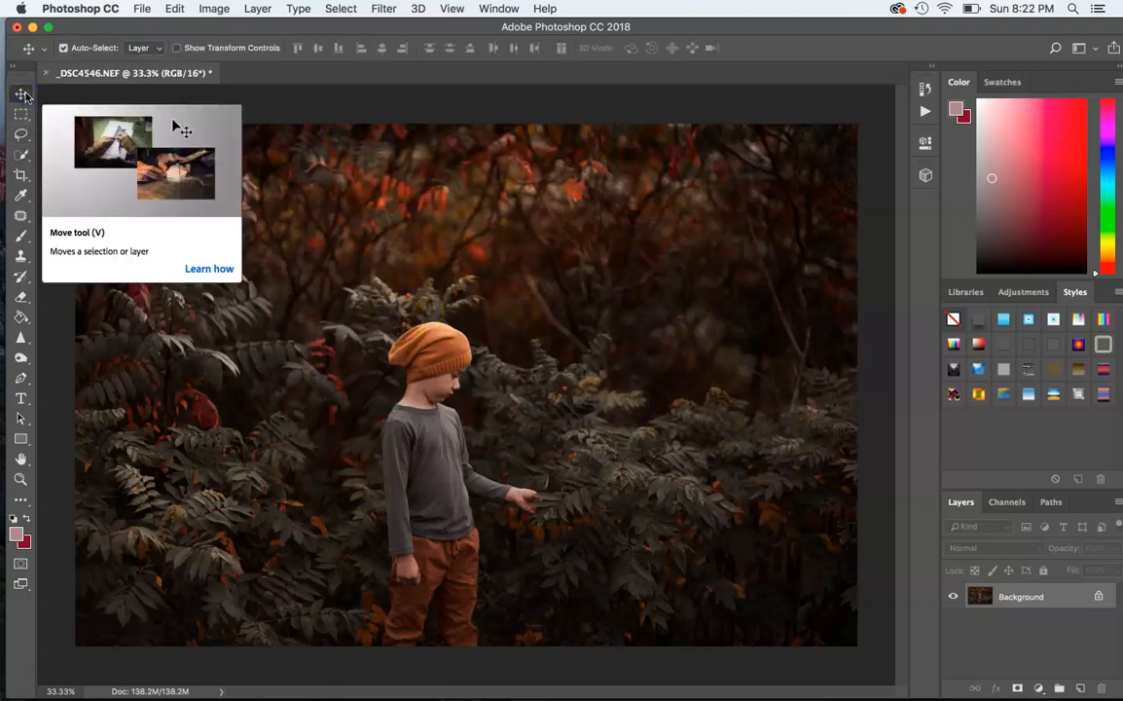
pyautogui.click(22, 341)
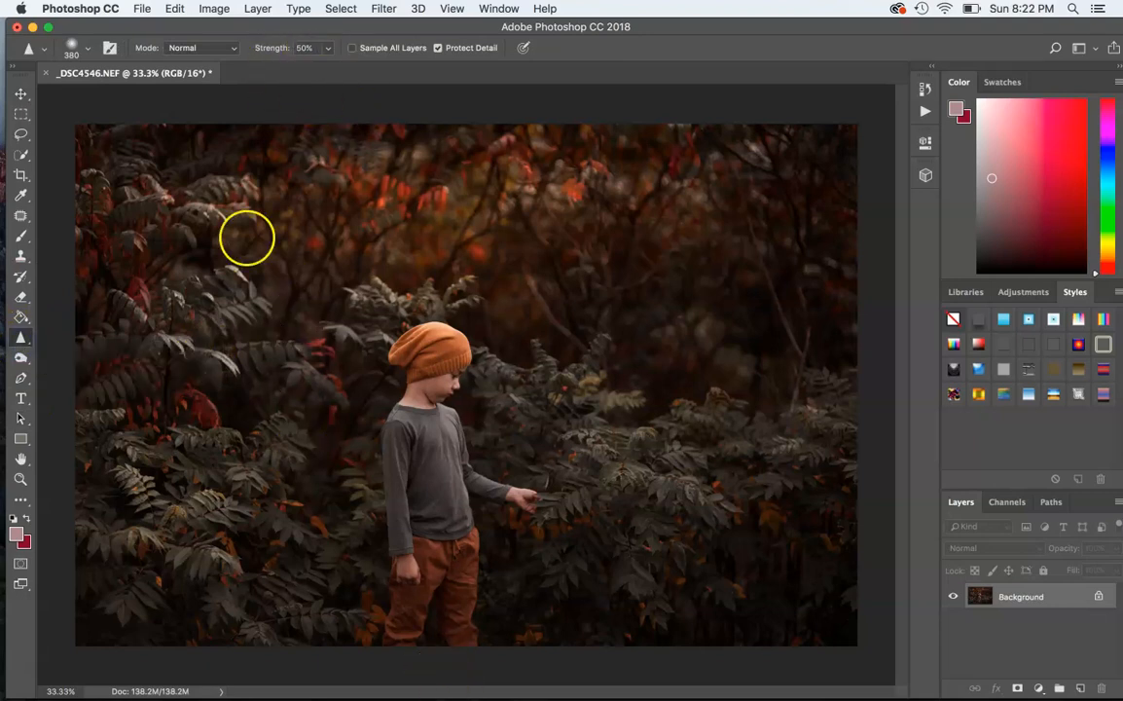
pyautogui.moveTo(393, 441); pyautogui.dragTo(400, 364)
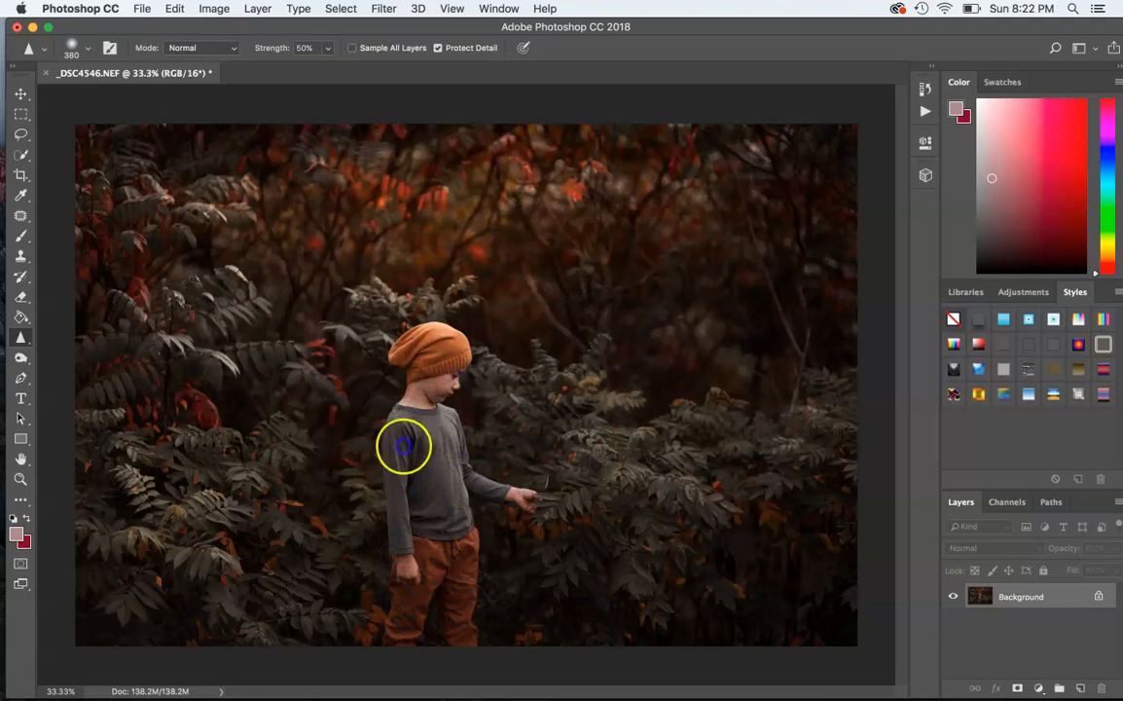
pyautogui.click(21, 94)
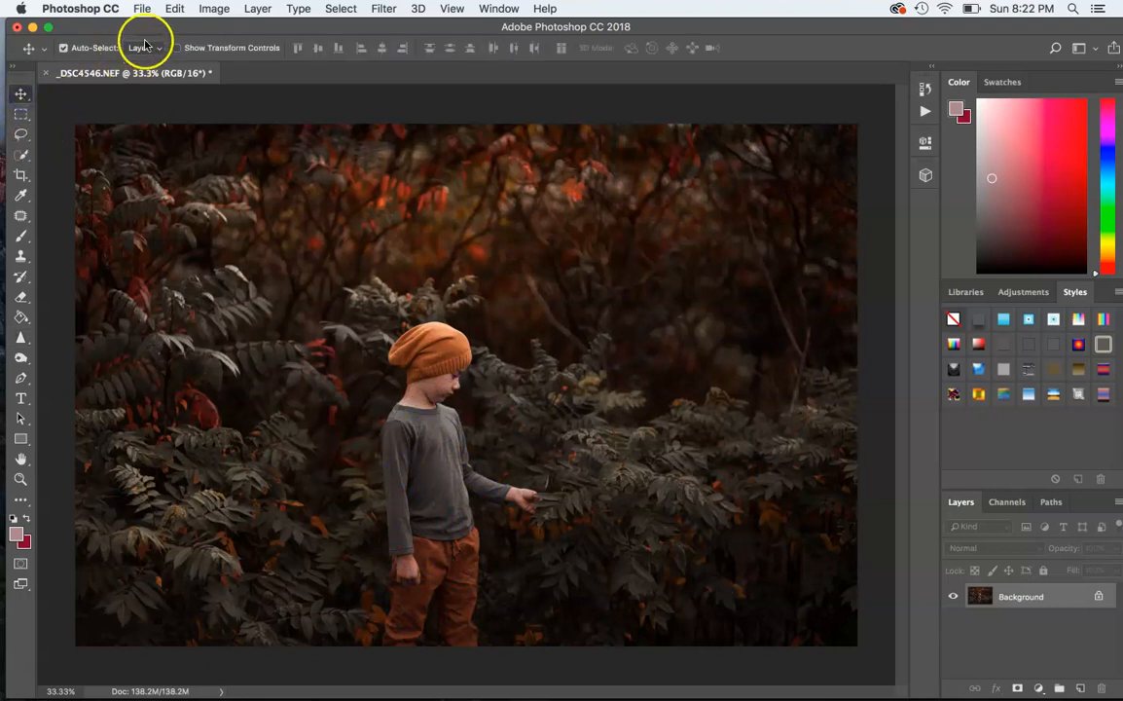
# Step: Save the edited photo, dismiss the clipboard export message and switch to the photo in Lightroom
pyautogui.click(142, 9)
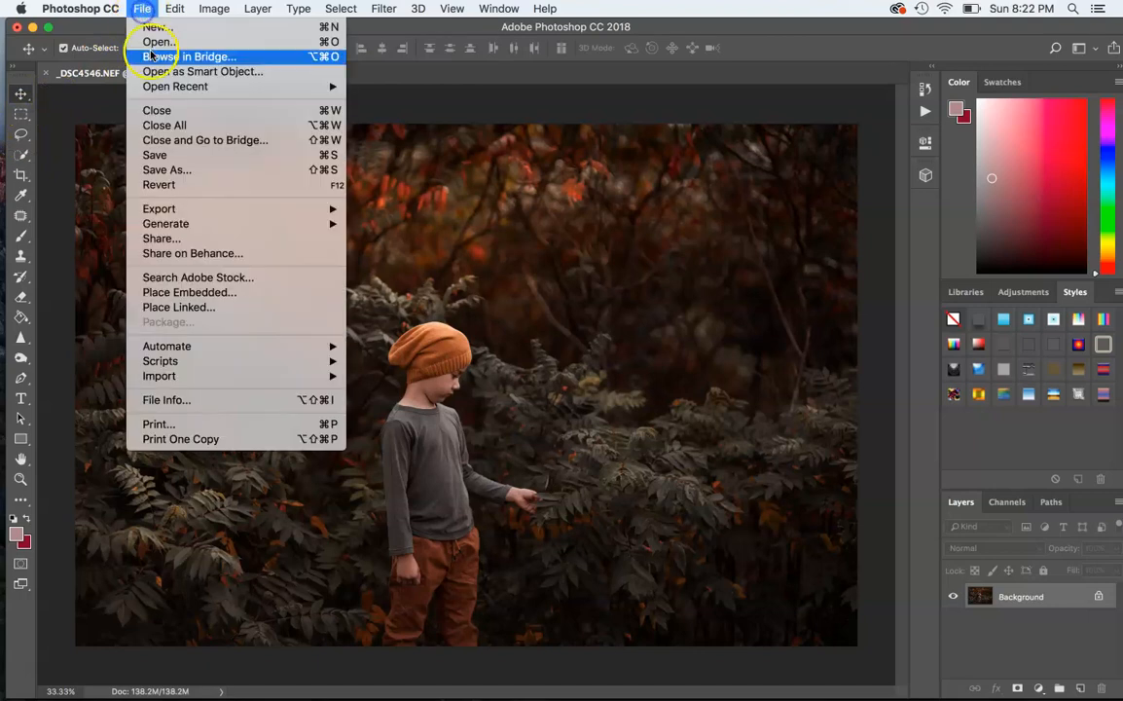
pyautogui.click(156, 158)
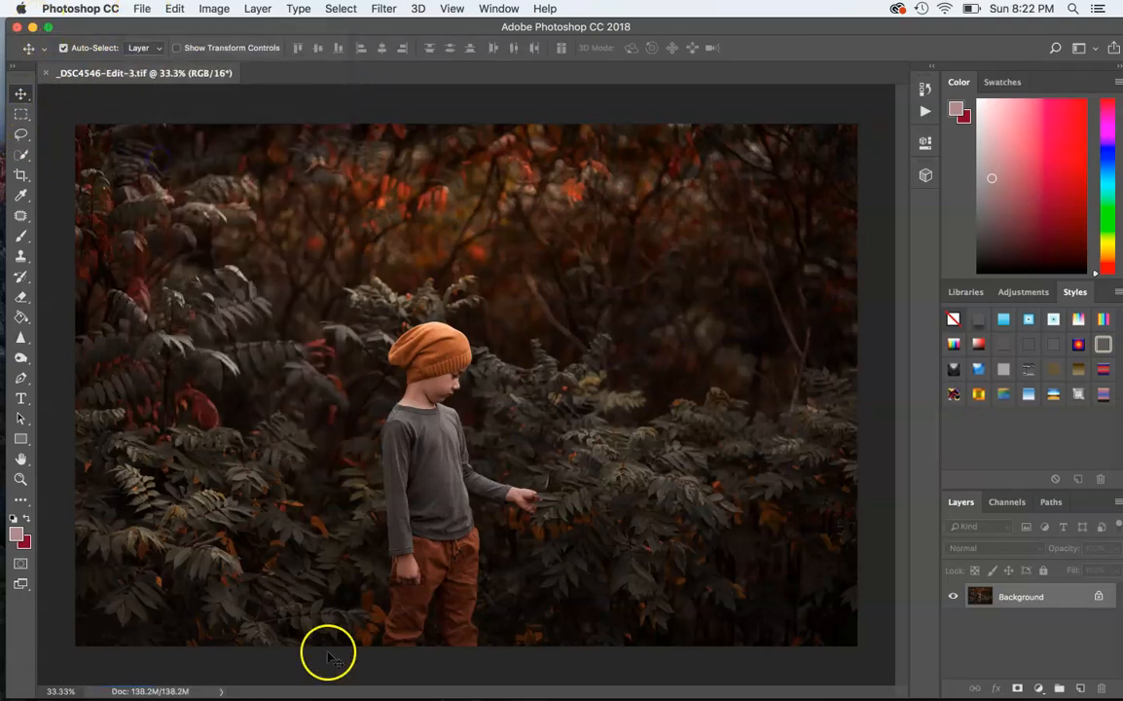
pyautogui.click(782, 681)
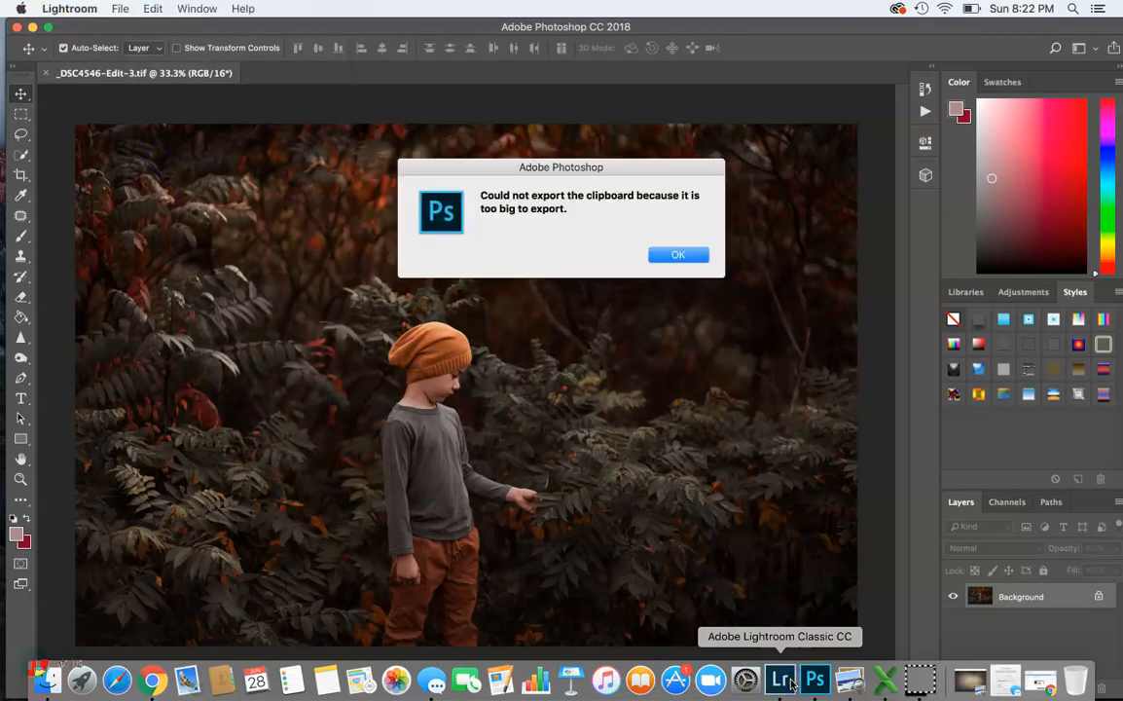
pyautogui.click(697, 257)
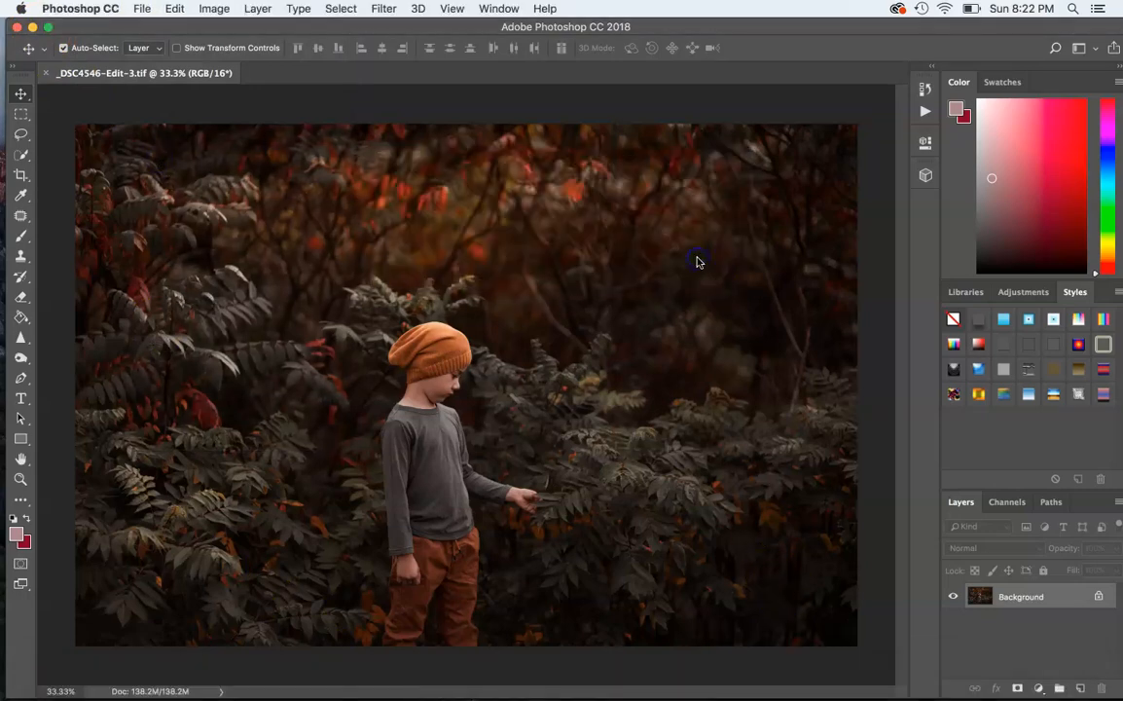
pyautogui.click(32, 27)
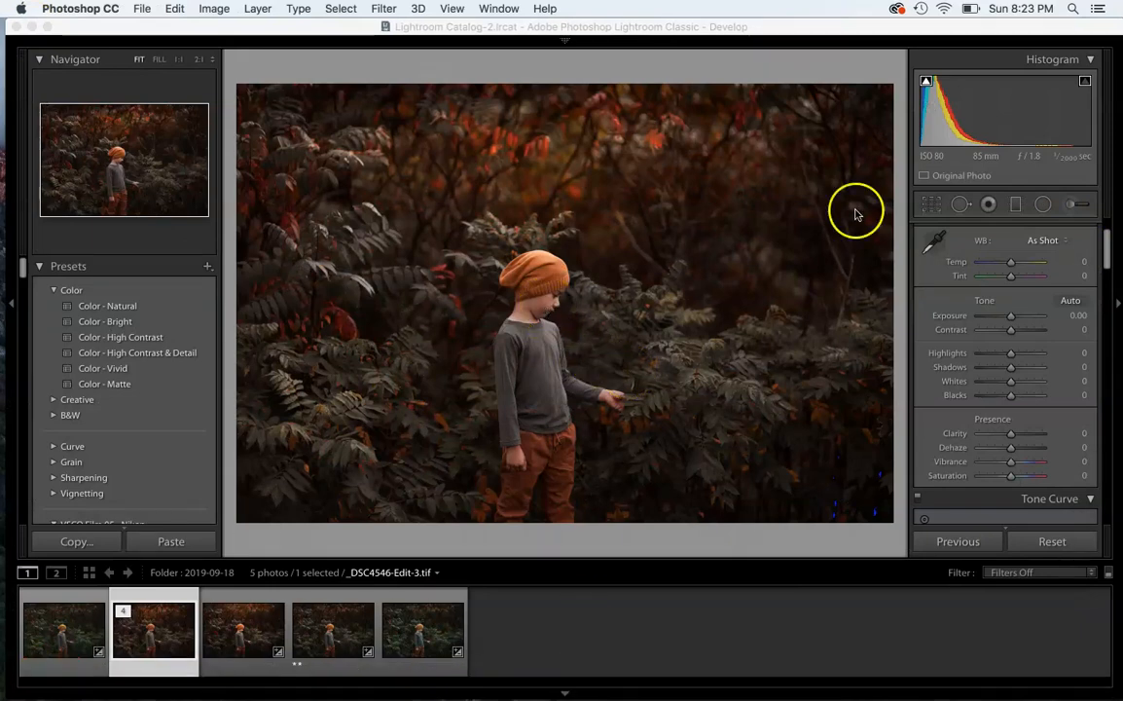
# Step: Paint the boy's face and both hands with the Adjustment Brush and raise its Exposure to about 0.53
pyautogui.moveTo(1105, 259); pyautogui.dragTo(1105, 242)
pyautogui.click(942, 318)
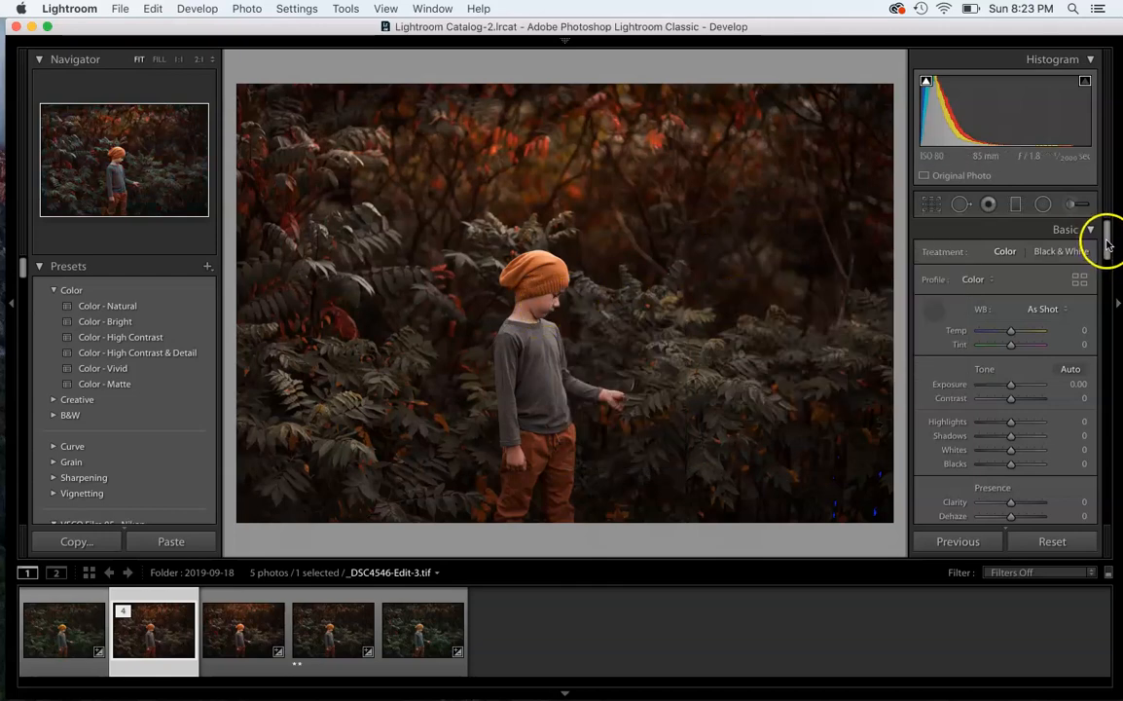
pyautogui.click(1065, 208)
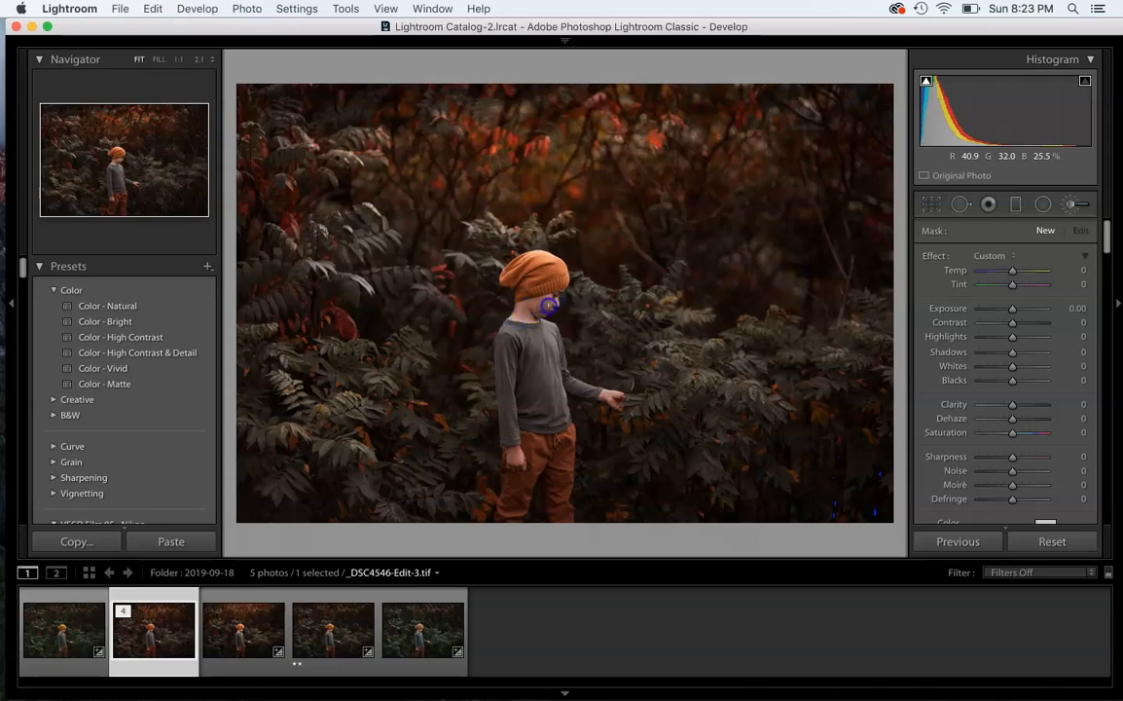
pyautogui.click(554, 300)
pyautogui.click(516, 457)
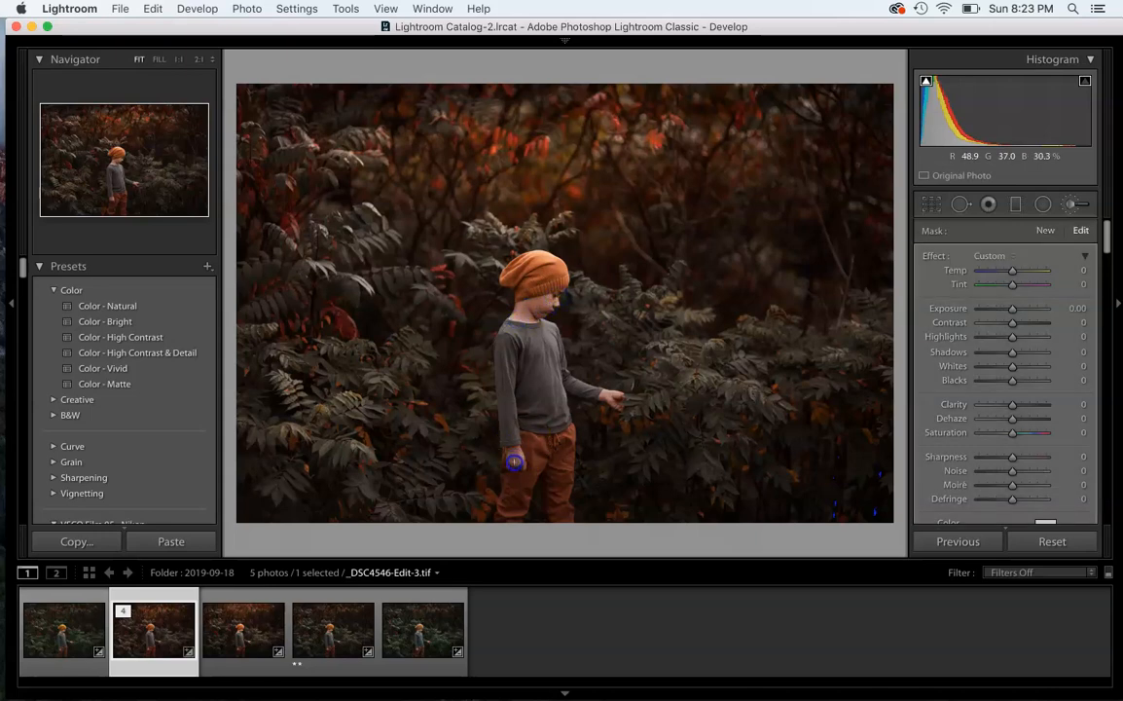
pyautogui.click(608, 394)
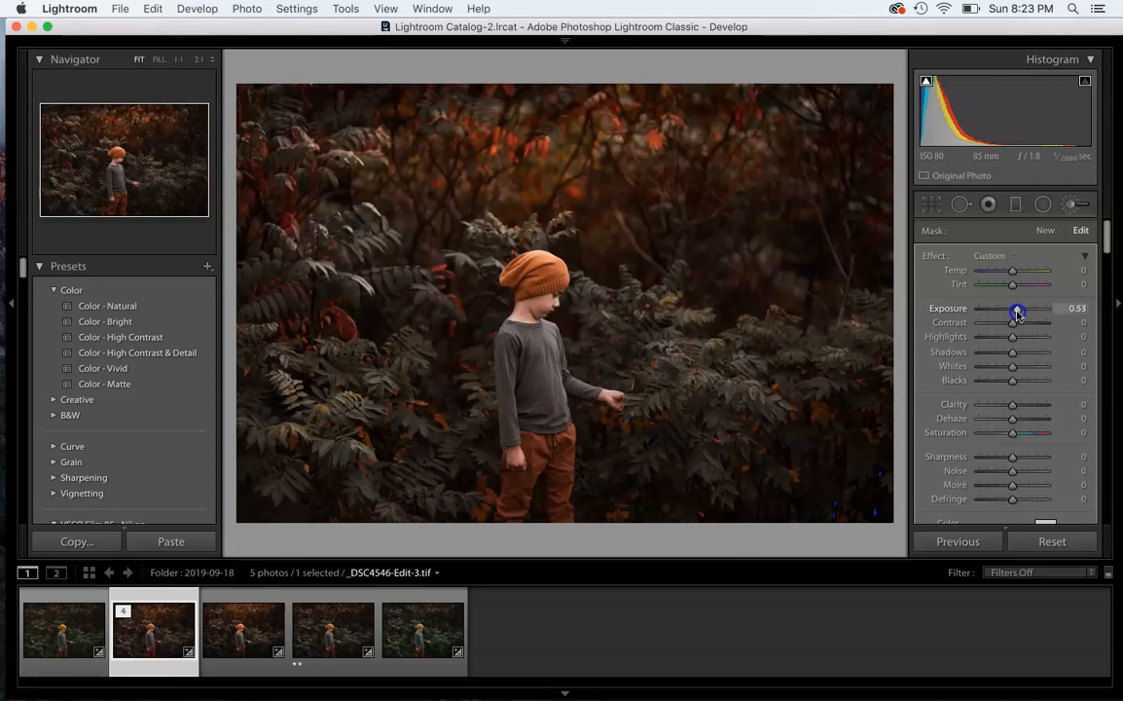
pyautogui.moveTo(1107, 232); pyautogui.dragTo(1109, 256)
pyautogui.click(1078, 446)
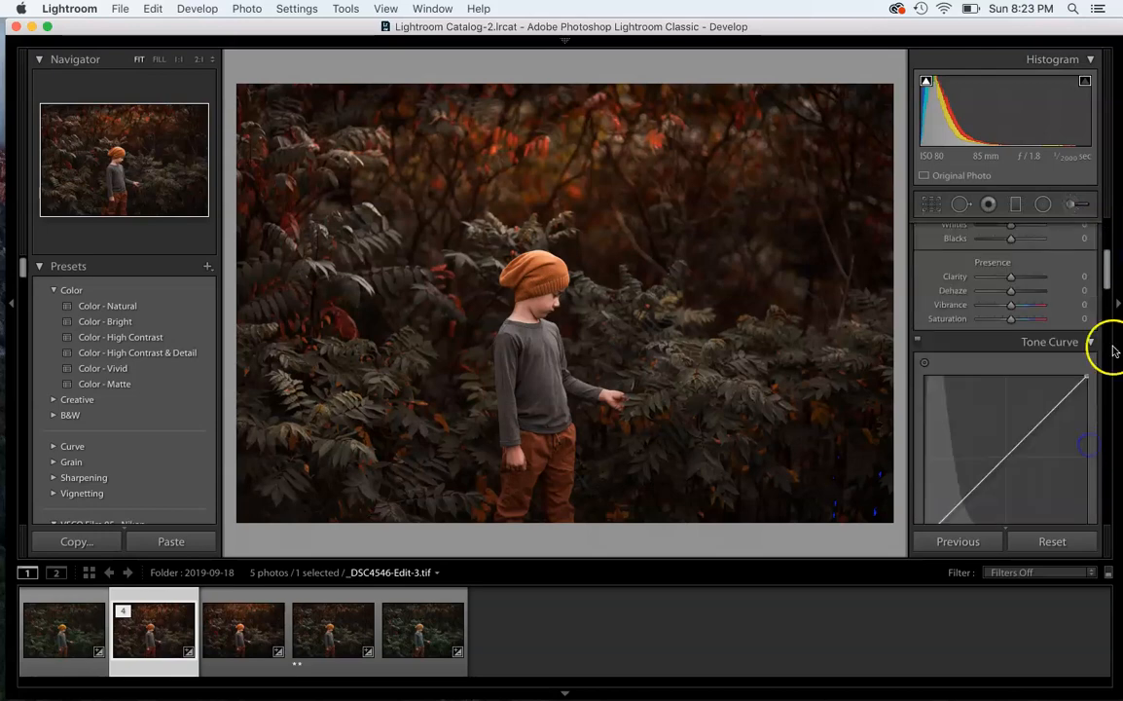
# Step: Set the Orange hue to +9 in the HSL adjustments
pyautogui.moveTo(1105, 288); pyautogui.dragTo(1106, 233)
pyautogui.press('w')
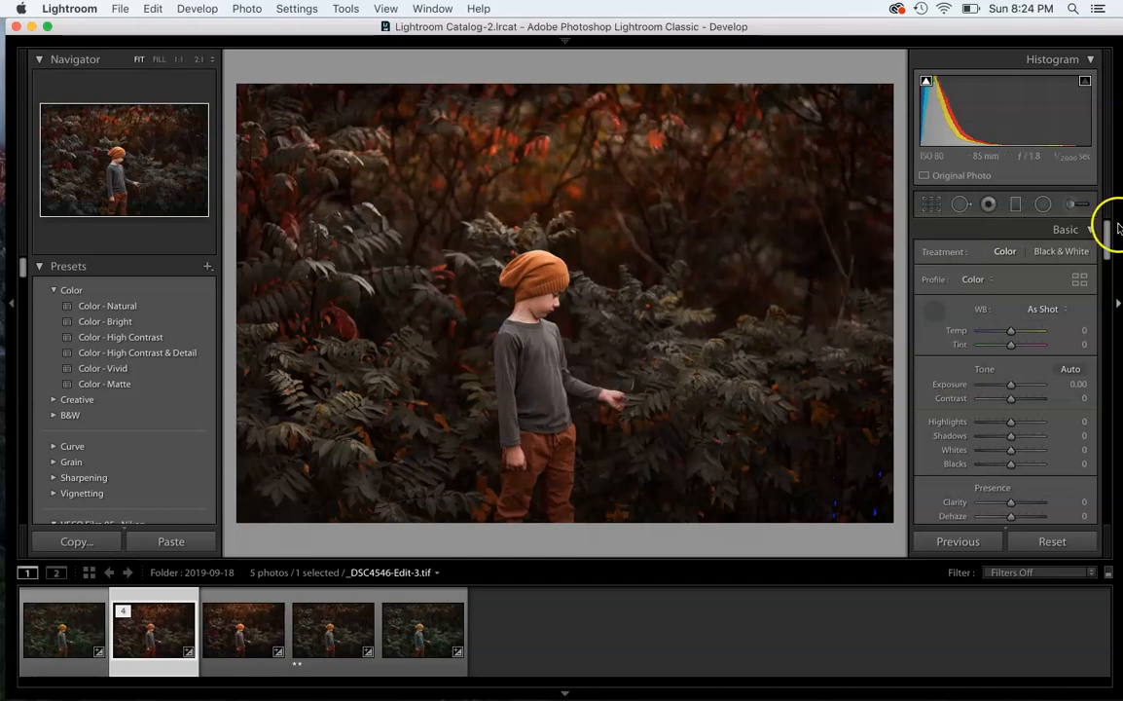
pyautogui.moveTo(1105, 239); pyautogui.dragTo(1098, 319)
pyautogui.click(932, 310)
pyautogui.click(1054, 321)
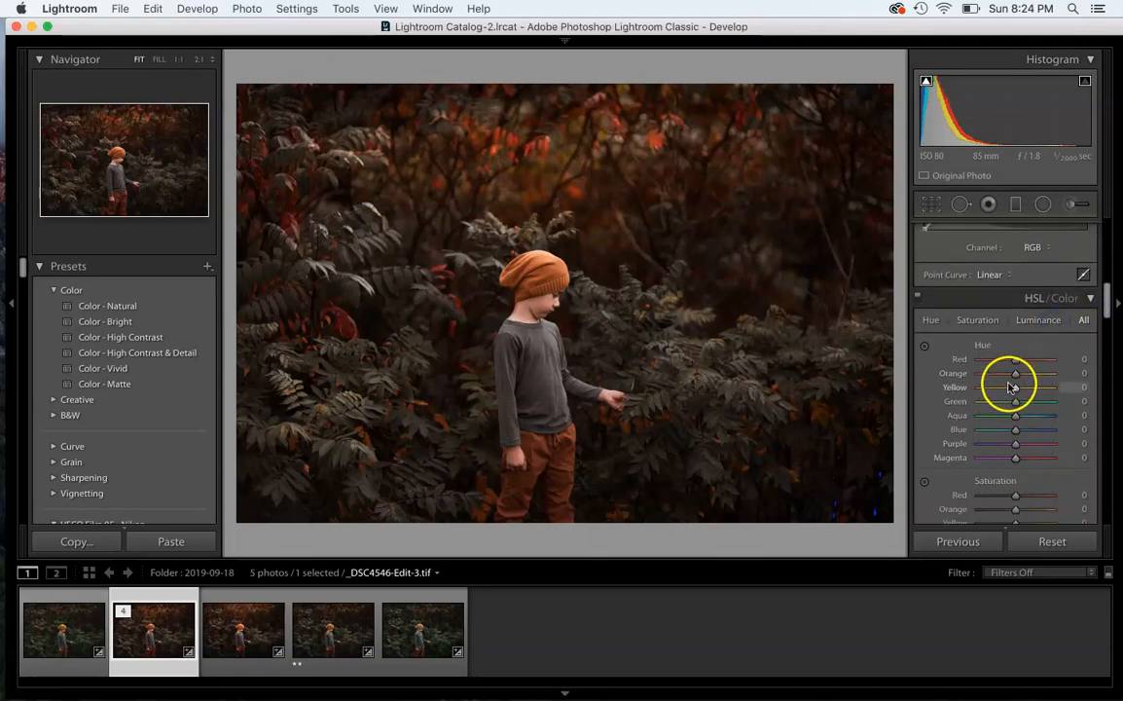
pyautogui.moveTo(1014, 377); pyautogui.dragTo(1016, 382)
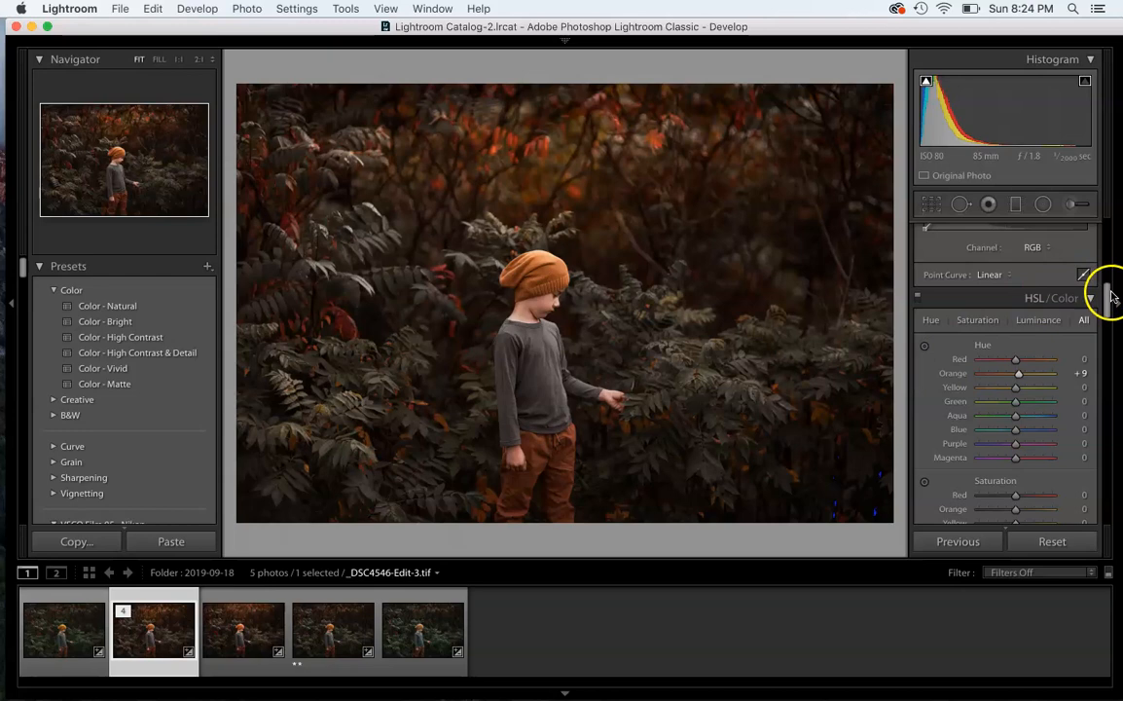
# Step: Slightly lift the black point of the RGB tone curve
pyautogui.moveTo(1113, 296); pyautogui.dragTo(1110, 206)
pyautogui.click(934, 311)
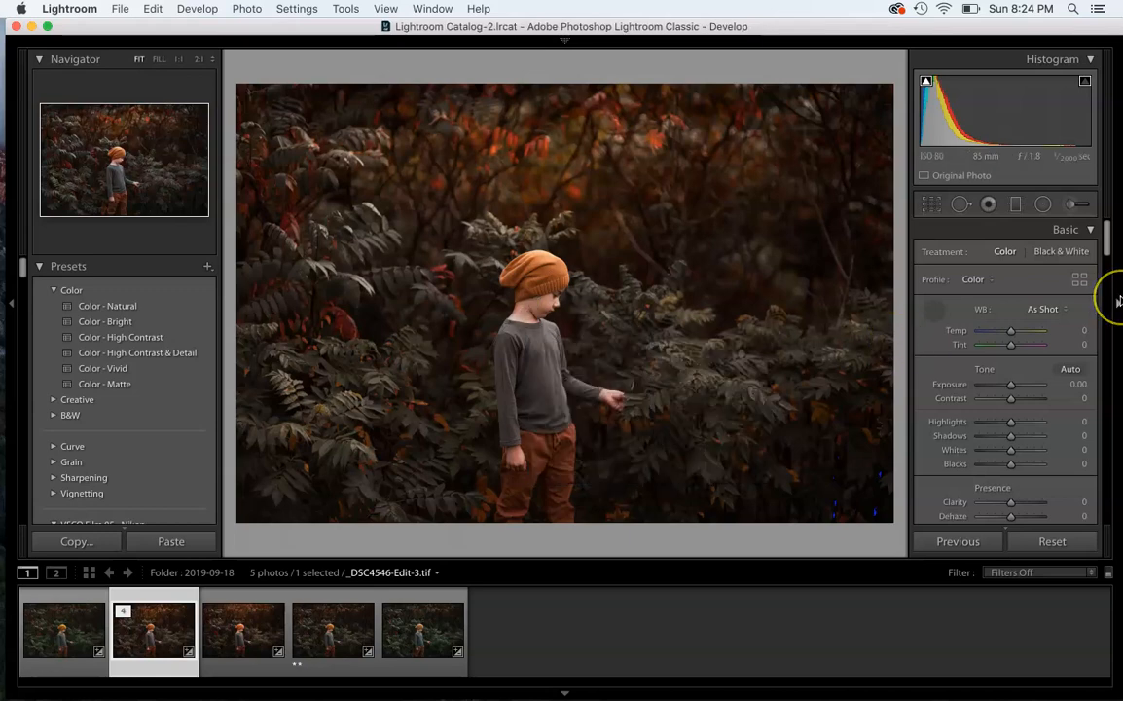
pyautogui.moveTo(1105, 243); pyautogui.dragTo(1109, 287)
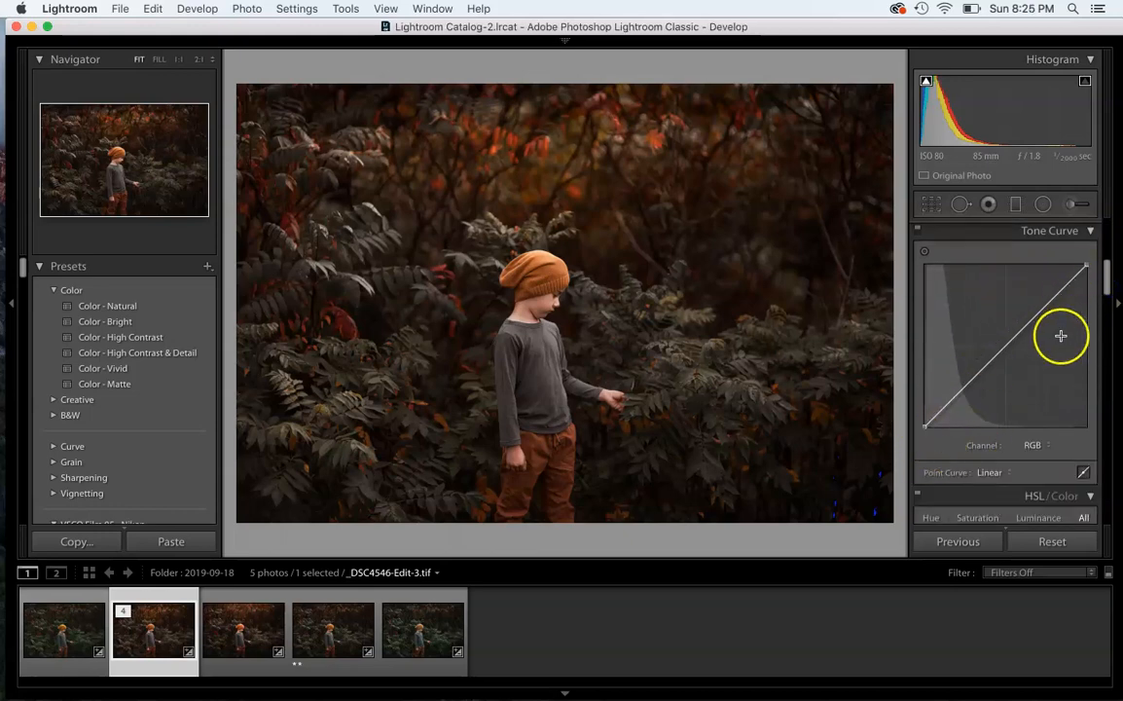
pyautogui.moveTo(923, 425); pyautogui.dragTo(920, 426)
pyautogui.press('w')
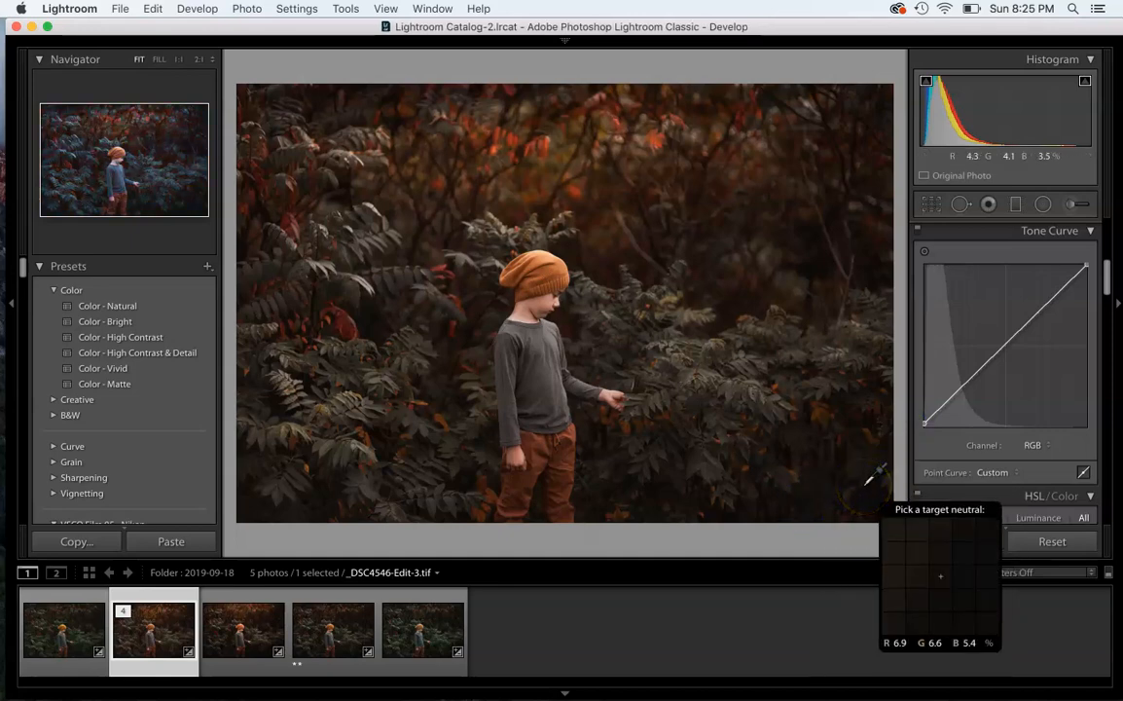
# Step: Set the photo's overall Contrast to +13
pyautogui.moveTo(1106, 275); pyautogui.dragTo(1107, 224)
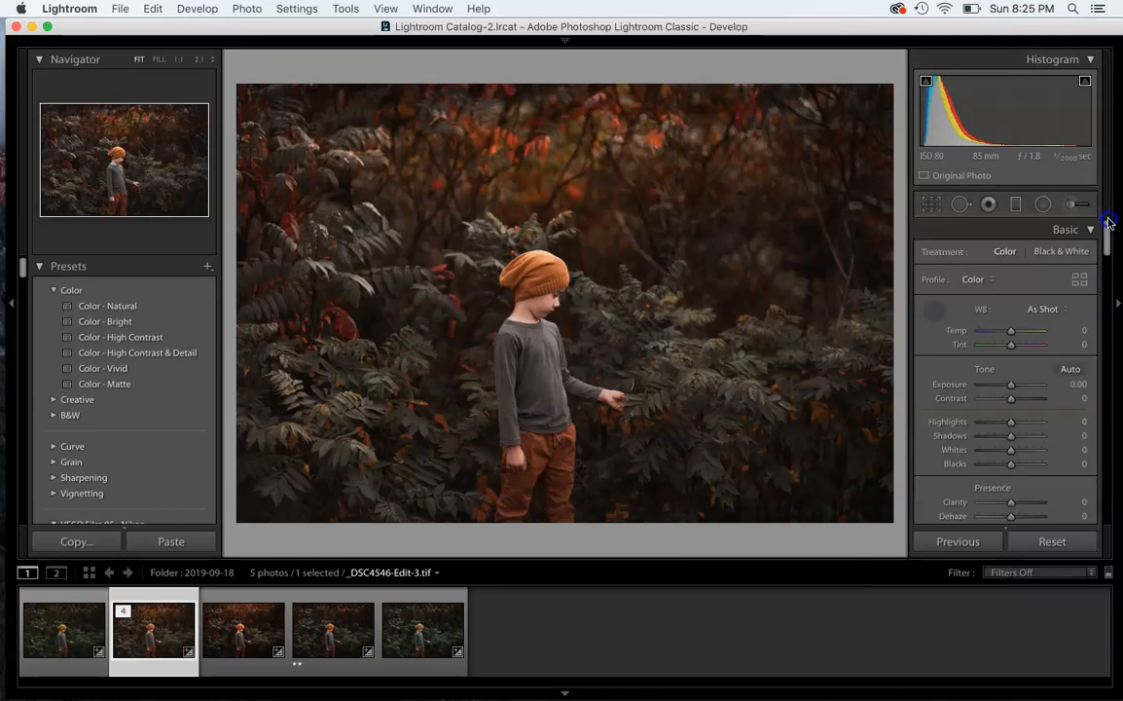
pyautogui.click(933, 312)
pyautogui.click(1011, 400)
pyautogui.moveTo(1011, 404); pyautogui.dragTo(1015, 405)
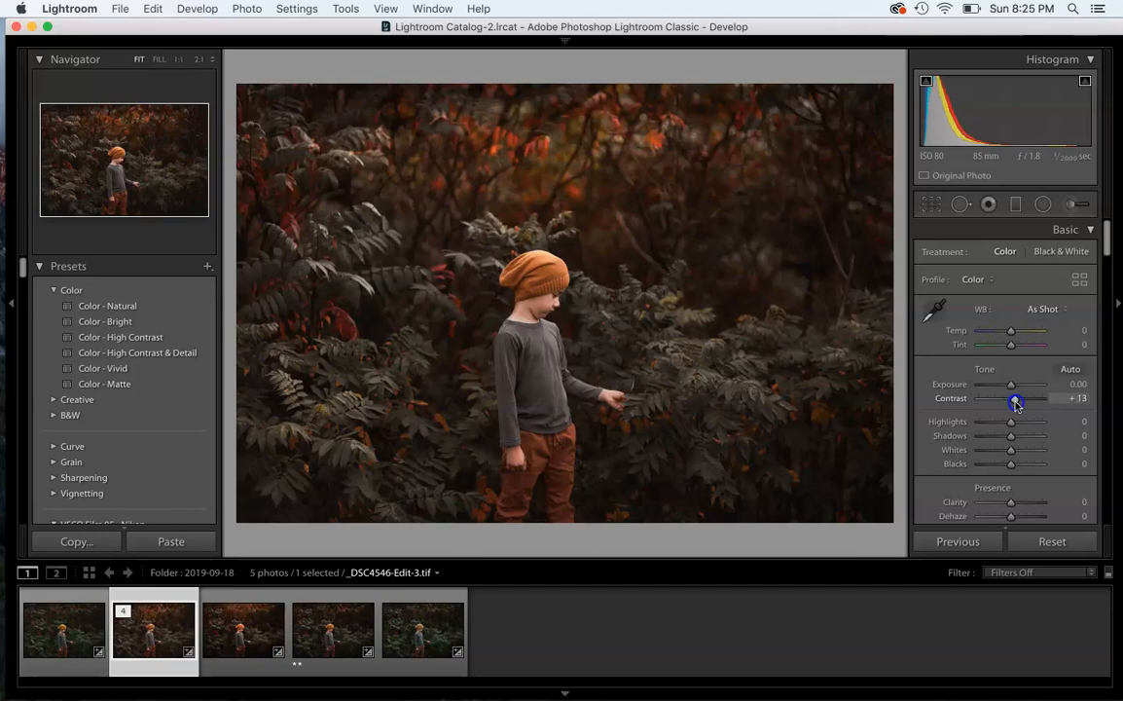
pyautogui.click(1013, 425)
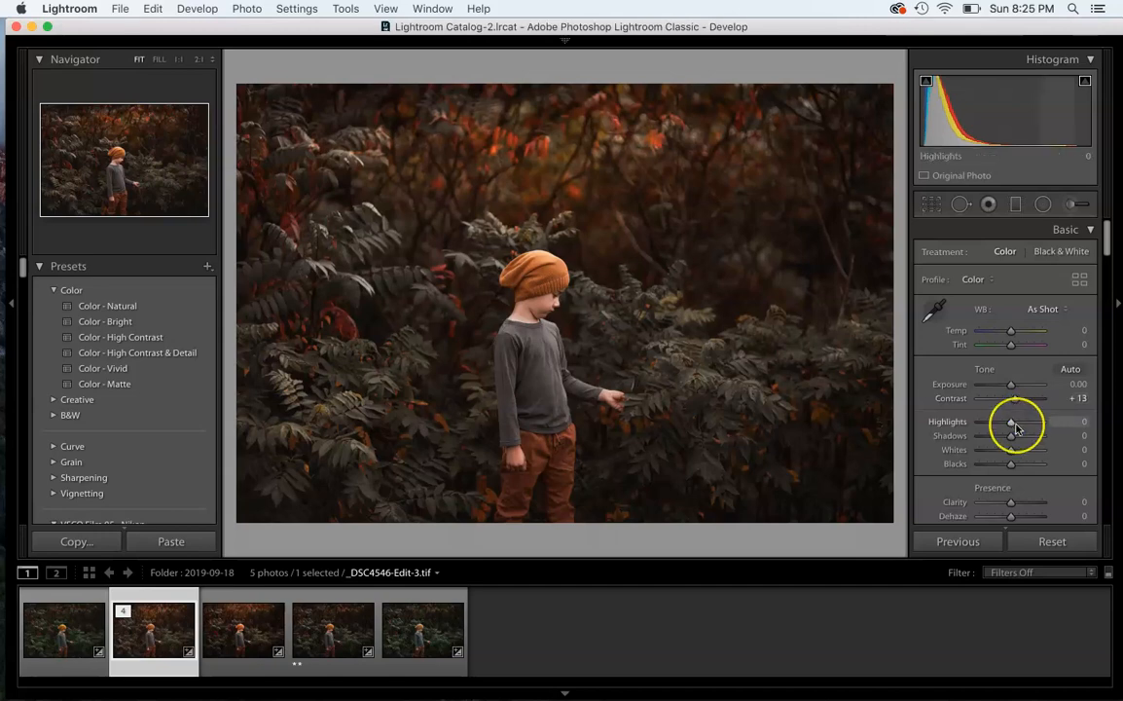
# Step: Set the photo's Blacks to -5 and its Clarity to +10
pyautogui.moveTo(1010, 464); pyautogui.dragTo(1010, 468)
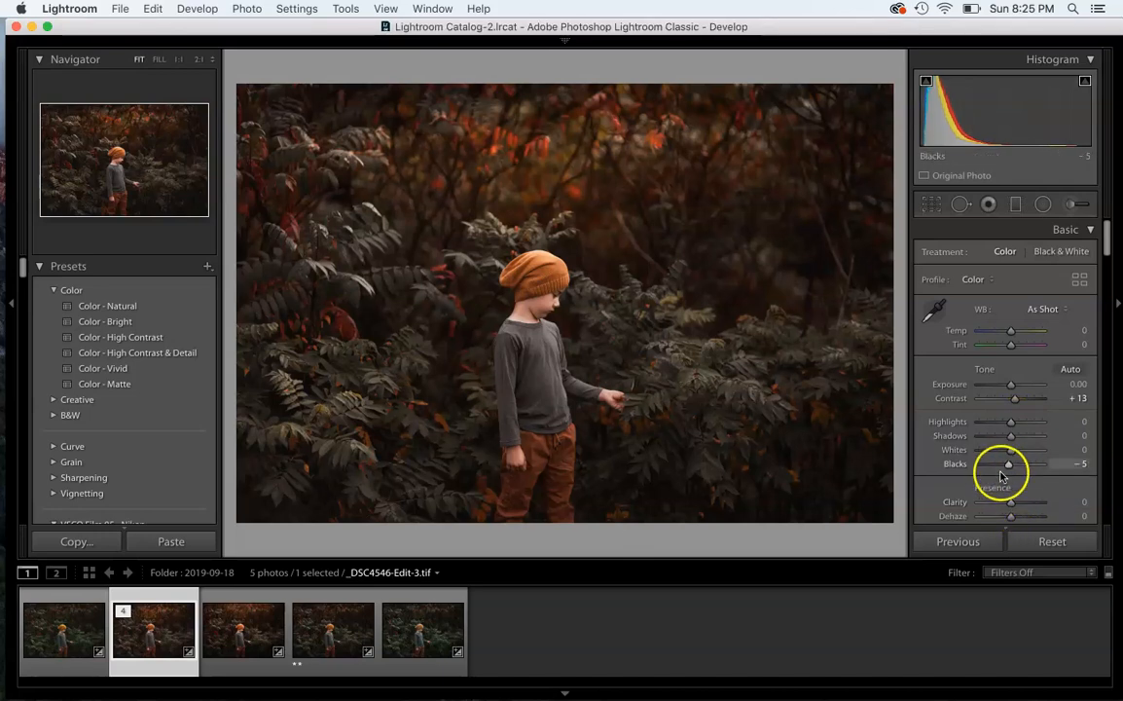
pyautogui.moveTo(1011, 502); pyautogui.dragTo(1015, 505)
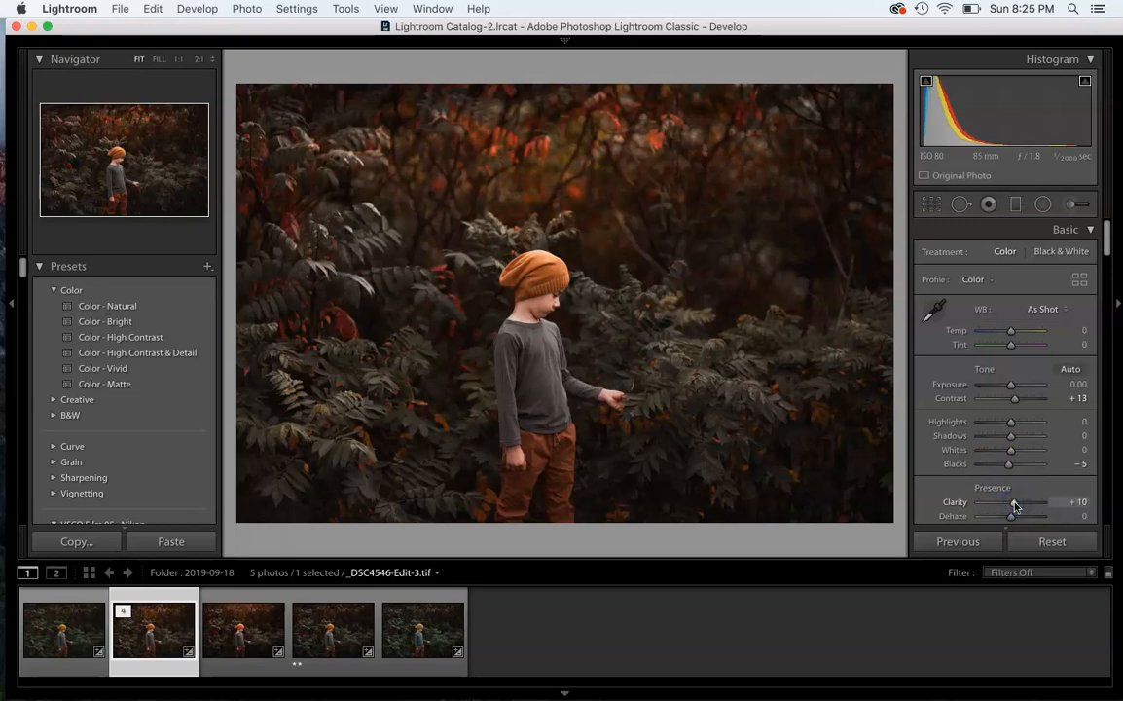
pyautogui.click(1028, 466)
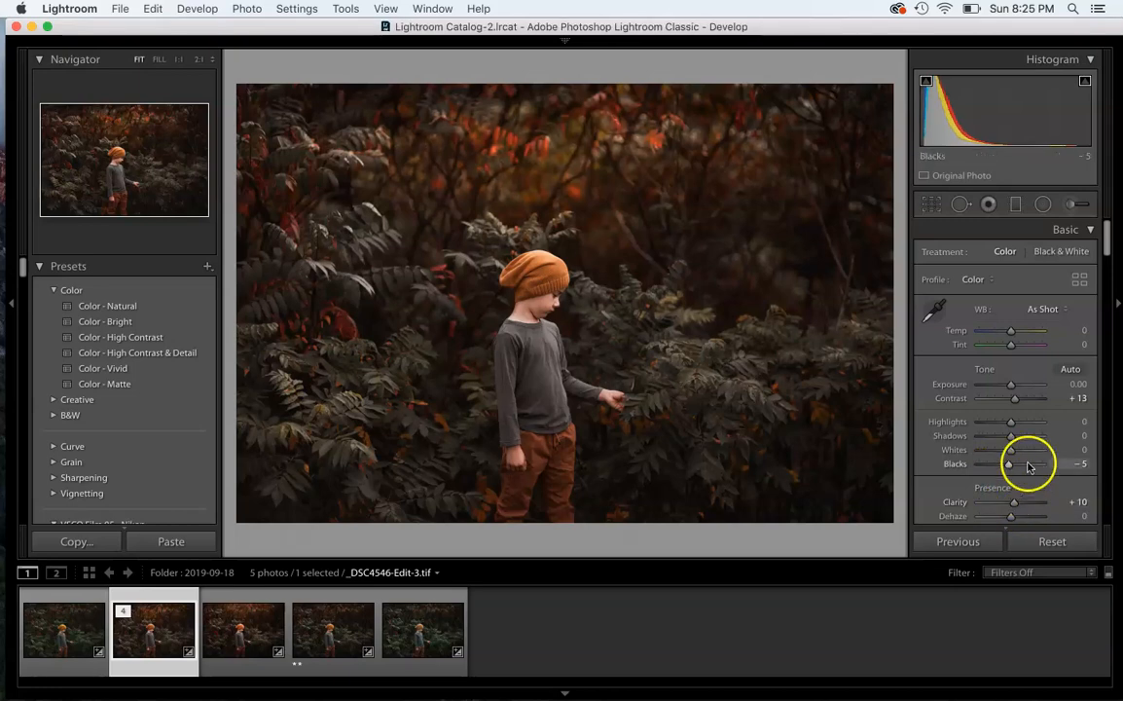
# Step: Add a large elliptical radial filter around the boy, setting its Exposure to -0.09 and slightly raising its Contrast
pyautogui.click(1043, 205)
pyautogui.moveTo(546, 336)
pyautogui.mouseDown()
pyautogui.moveTo(777, 468)
pyautogui.moveTo(789, 509)
pyautogui.mouseUp()
pyautogui.moveTo(637, 358); pyautogui.dragTo(656, 377)
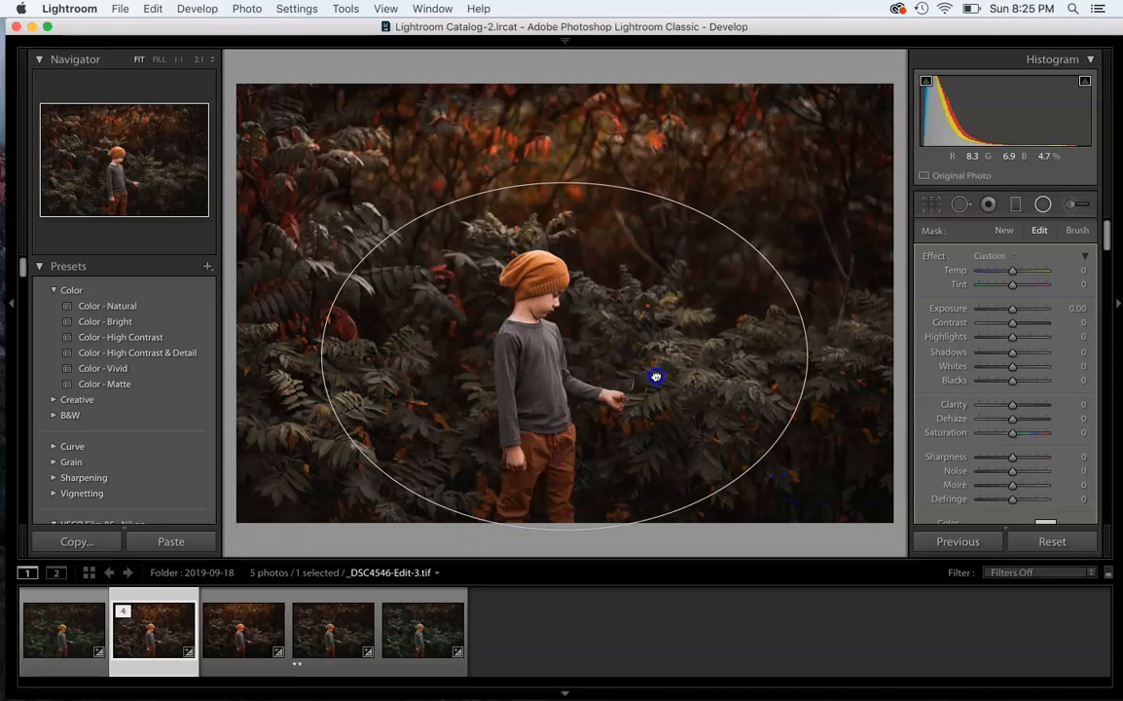
pyautogui.moveTo(1106, 249)
pyautogui.mouseDown()
pyautogui.moveTo(1107, 262)
pyautogui.moveTo(1107, 233)
pyautogui.mouseUp()
pyautogui.click(986, 444)
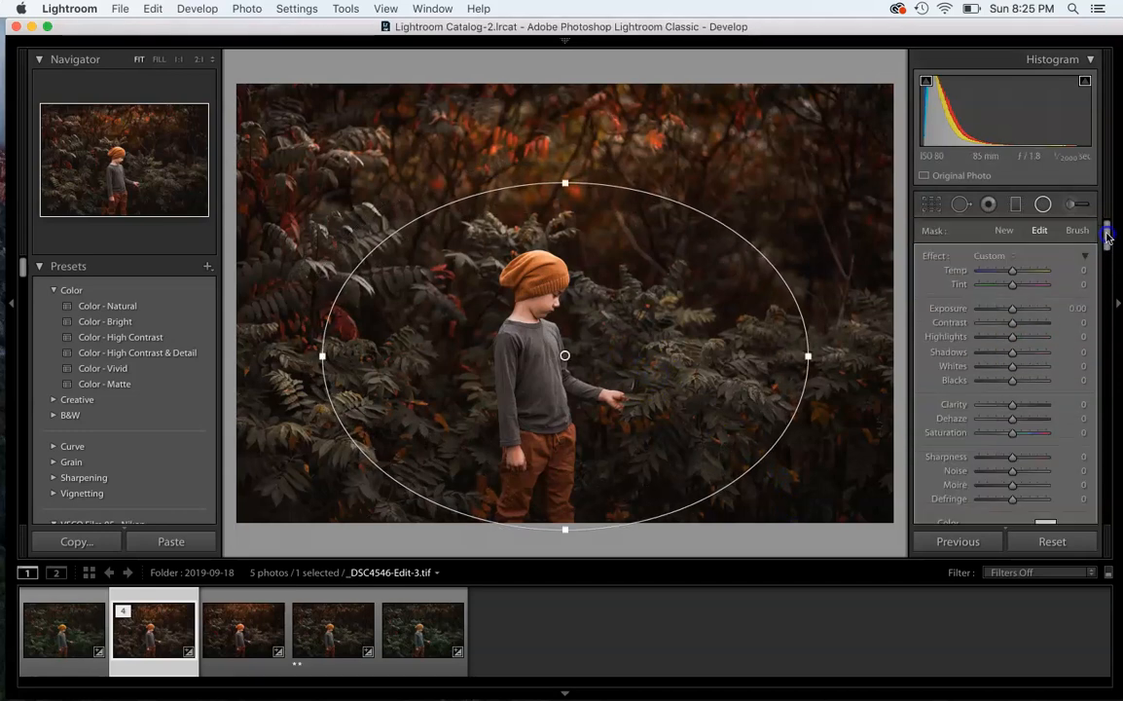
pyautogui.moveTo(1032, 308); pyautogui.dragTo(1012, 314)
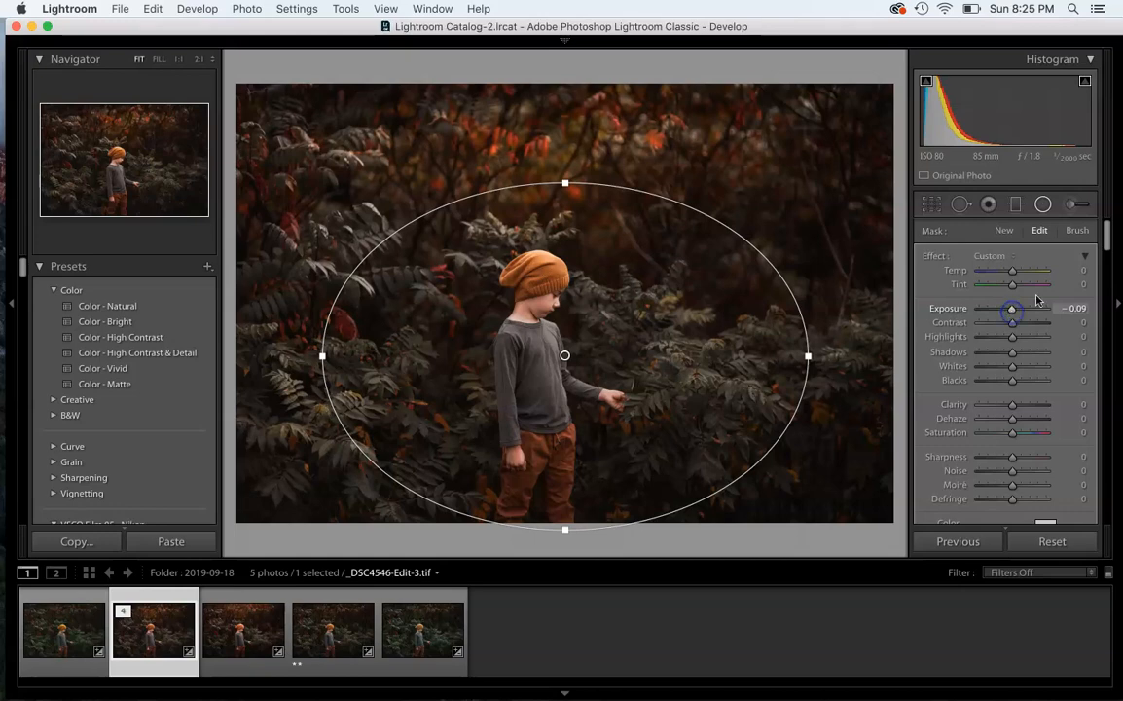
pyautogui.moveTo(1011, 328); pyautogui.dragTo(1015, 328)
# Step: Set the Luminance noise reduction to 26 for the whole photo
pyautogui.moveTo(1106, 245); pyautogui.dragTo(1107, 390)
pyautogui.scroll(-3, 1090, 420)
pyautogui.click(1078, 446)
pyautogui.moveTo(980, 380); pyautogui.dragTo(988, 384)
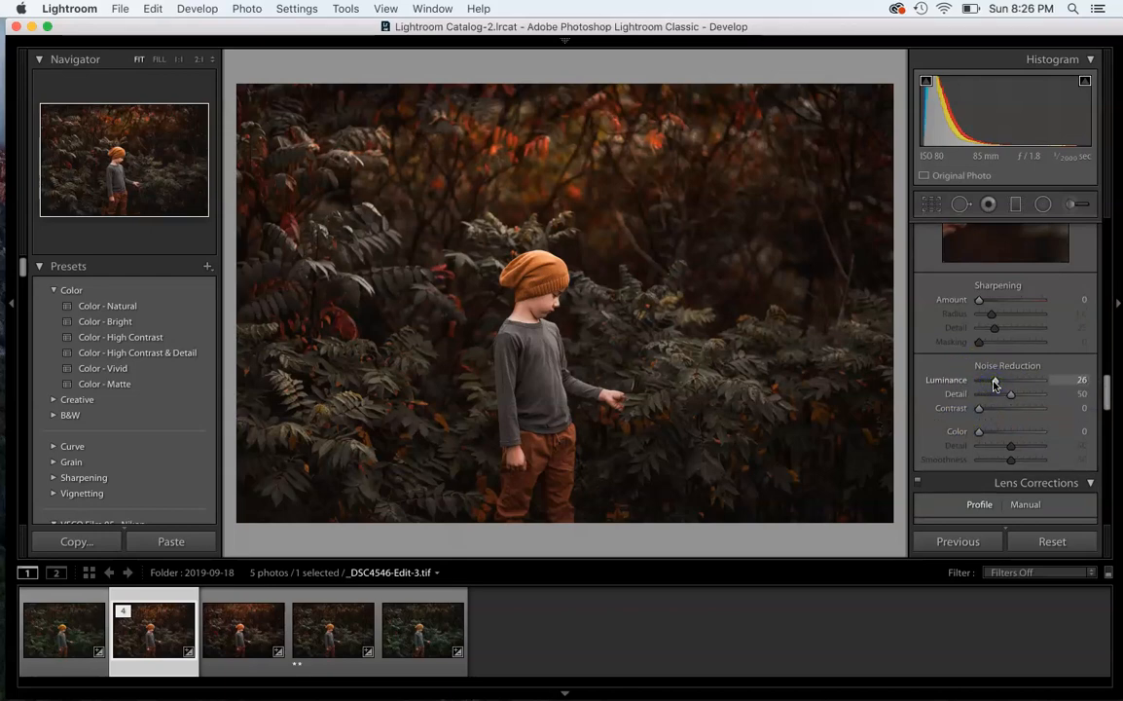
# Step: Reveal the hidden module picker above the photo
pyautogui.click(957, 146)
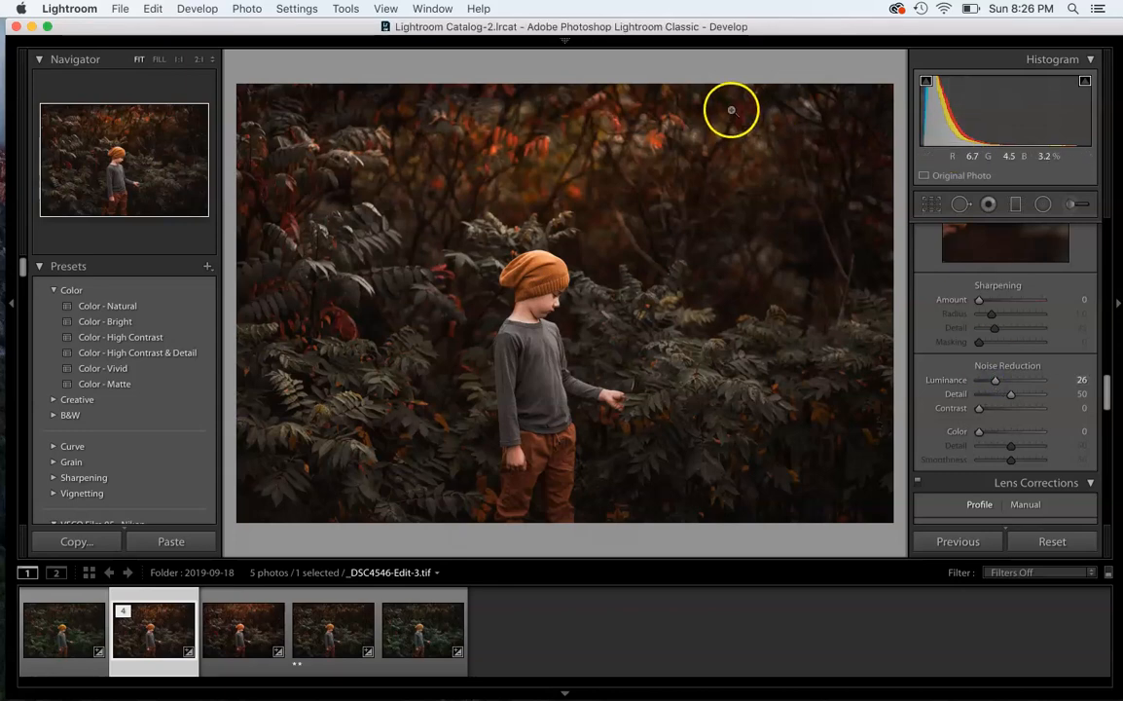
pyautogui.moveTo(778, 25)
pyautogui.click(797, 26)
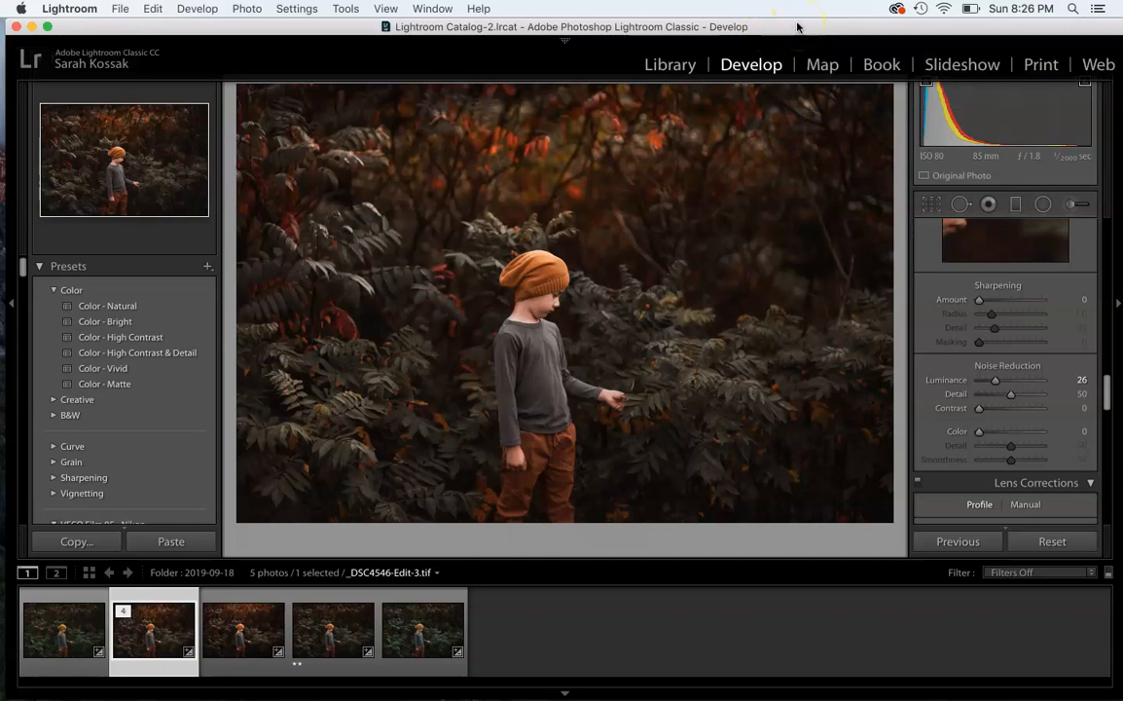